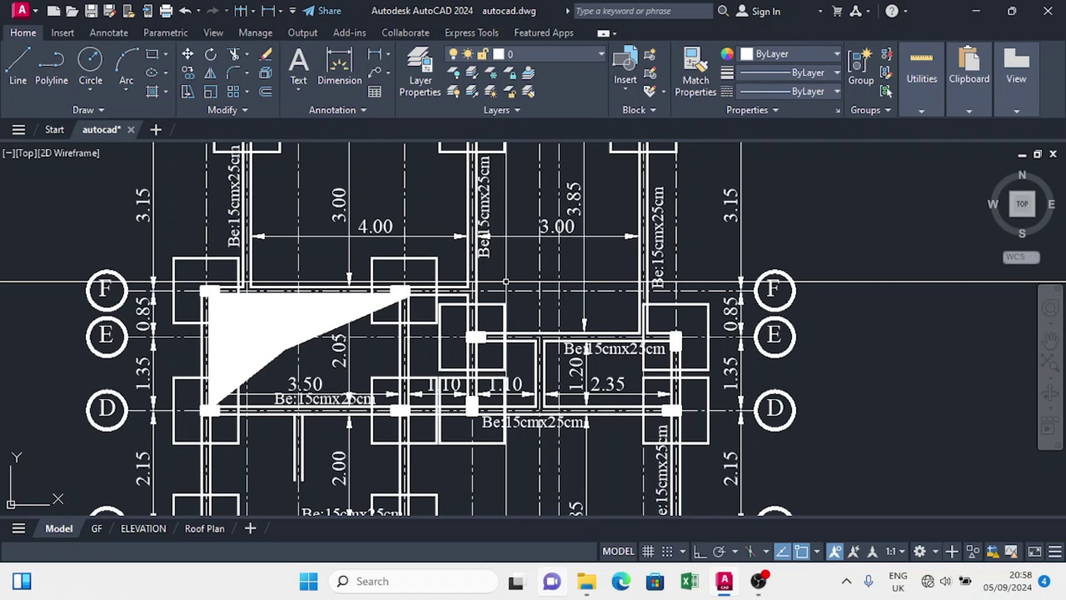
Step: Copy the L-shaped wall beside the private parlour and the short wall between T$B and Dressing onto the beam plan
{"action": "scroll", "coordinate": [506, 281], "scroll_direction": "down", "scroll_amount": 8}
{"action": "mouse_move", "coordinate": [511, 265]}
{"action": "middle_mouse_down"}
{"action": "mouse_move", "coordinate": [459, 405]}
{"action": "mouse_move", "coordinate": [453, 478]}
{"action": "middle_mouse_up"}
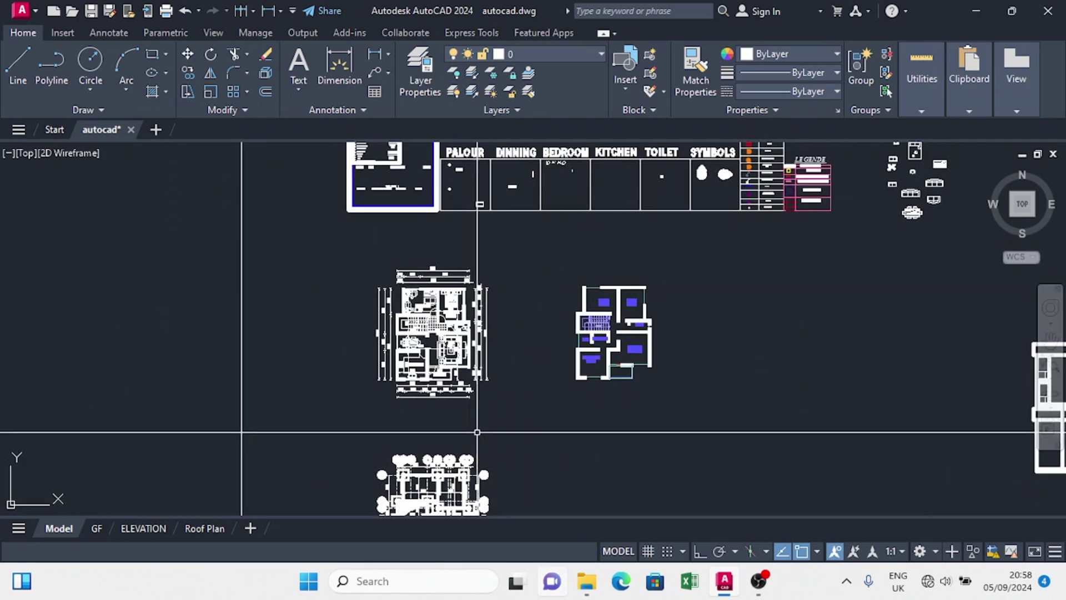
{"action": "scroll", "coordinate": [533, 356], "scroll_direction": "up", "scroll_amount": 6}
{"action": "mouse_move", "coordinate": [470, 280]}
{"action": "middle_mouse_down"}
{"action": "mouse_move", "coordinate": [480, 303]}
{"action": "mouse_move", "coordinate": [460, 331]}
{"action": "middle_mouse_up"}
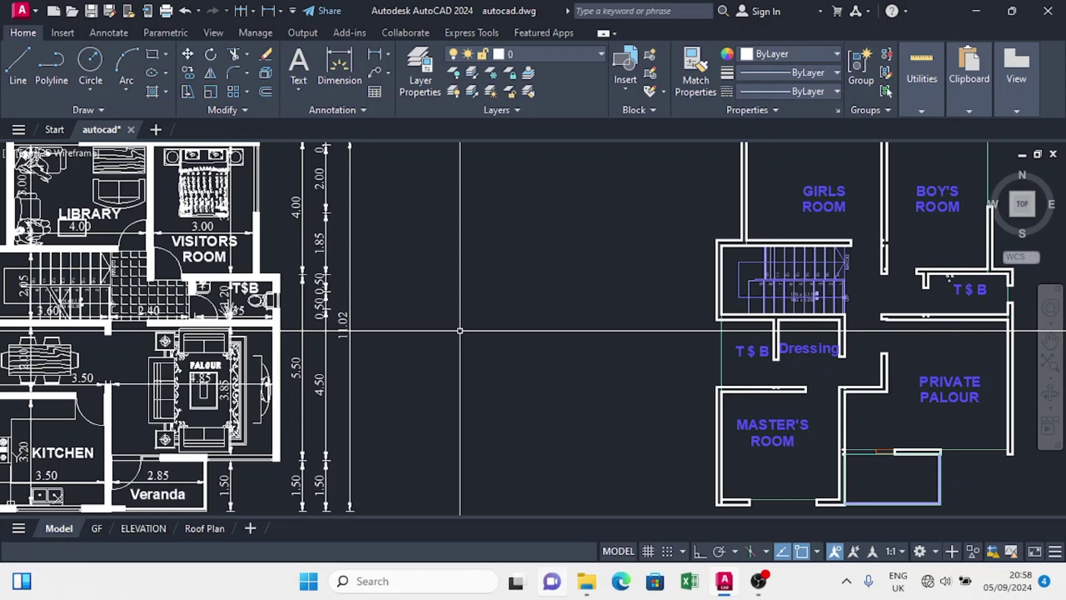
{"action": "mouse_move", "coordinate": [786, 380]}
{"action": "middle_mouse_down"}
{"action": "mouse_move", "coordinate": [702, 328]}
{"action": "mouse_move", "coordinate": [812, 342]}
{"action": "mouse_move", "coordinate": [808, 329]}
{"action": "mouse_move", "coordinate": [580, 323]}
{"action": "middle_mouse_up"}
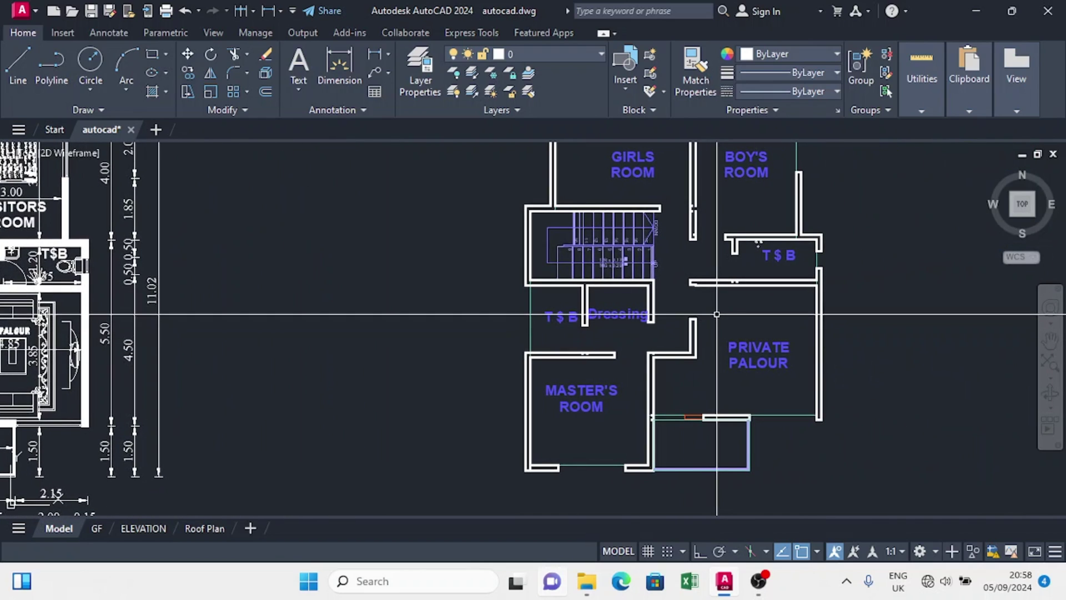
{"action": "left_click", "coordinate": [692, 339]}
{"action": "scroll", "coordinate": [608, 308], "scroll_direction": "up", "scroll_amount": 2}
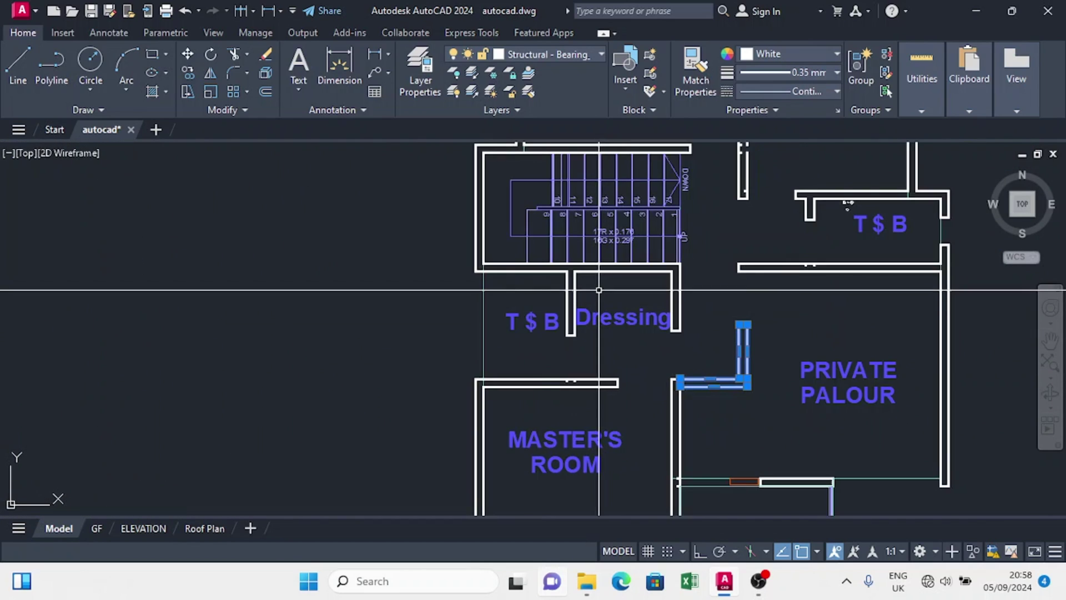
{"action": "left_click", "coordinate": [599, 290]}
{"action": "left_click", "coordinate": [542, 297]}
{"action": "scroll", "coordinate": [697, 276], "scroll_direction": "down", "scroll_amount": 2}
{"action": "scroll", "coordinate": [726, 334], "scroll_direction": "down", "scroll_amount": 4}
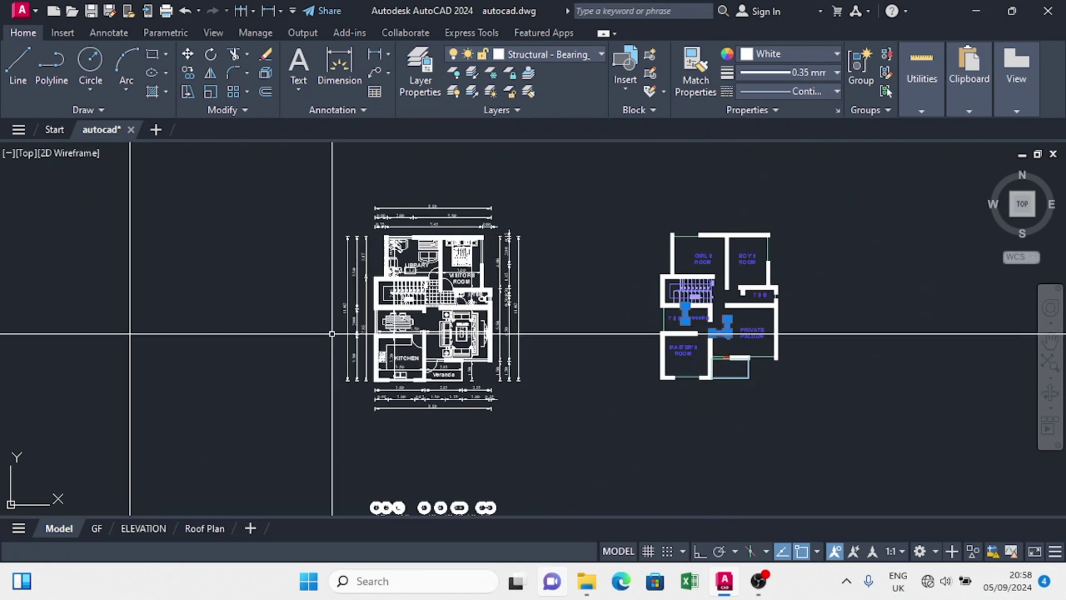
{"action": "scroll", "coordinate": [448, 304], "scroll_direction": "up", "scroll_amount": 2}
{"action": "scroll", "coordinate": [542, 298], "scroll_direction": "up", "scroll_amount": 6}
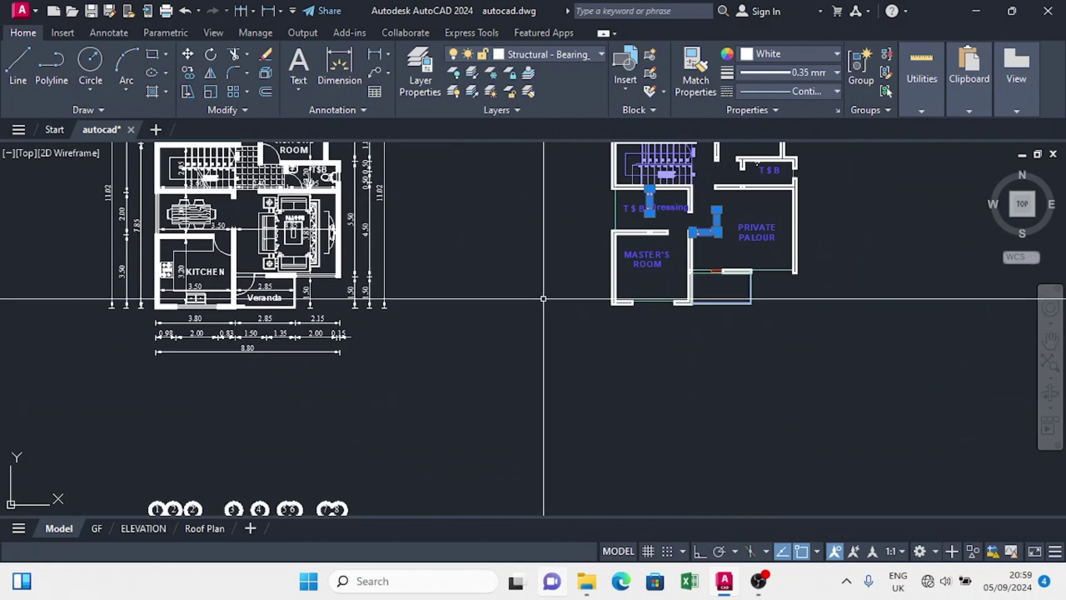
{"action": "left_click", "coordinate": [189, 72]}
{"action": "left_click", "coordinate": [679, 315]}
{"action": "scroll", "coordinate": [678, 315], "scroll_direction": "down", "scroll_amount": 6}
{"action": "scroll", "coordinate": [311, 337], "scroll_direction": "up", "scroll_amount": 8}
{"action": "left_click", "coordinate": [302, 333]}
{"action": "key", "text": "Escape"}
Step: Delete the footing squares on grid line B at axes 3, 6 and 8, and the one at A-3
{"action": "scroll", "coordinate": [303, 334], "scroll_direction": "down", "scroll_amount": 6}
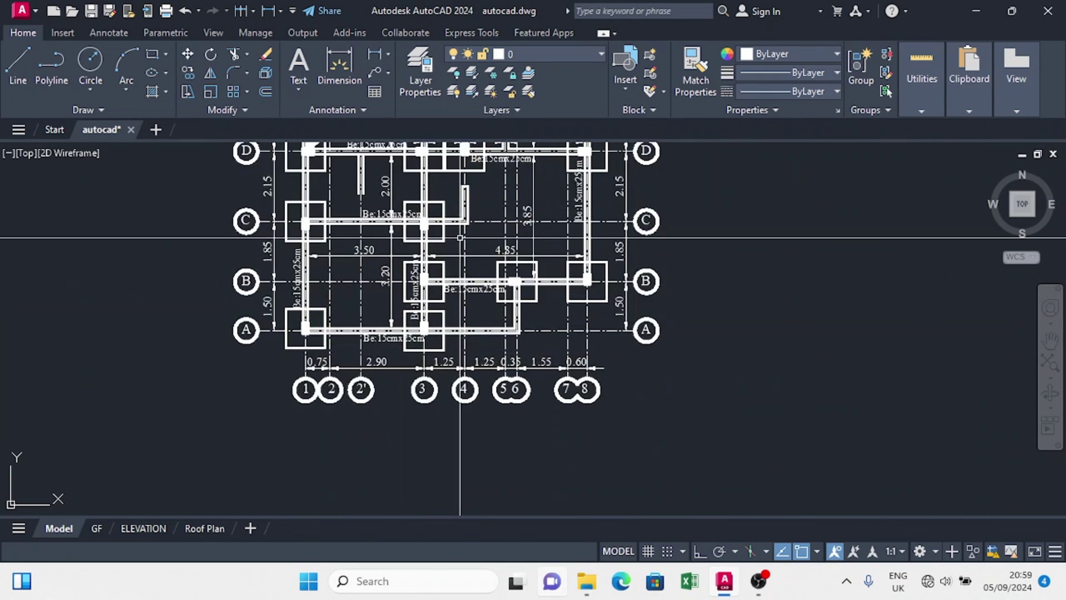
{"action": "middle_click_drag", "start_coordinate": [457, 249], "coordinate": [455, 362]}
{"action": "scroll", "coordinate": [477, 322], "scroll_direction": "up", "scroll_amount": 4}
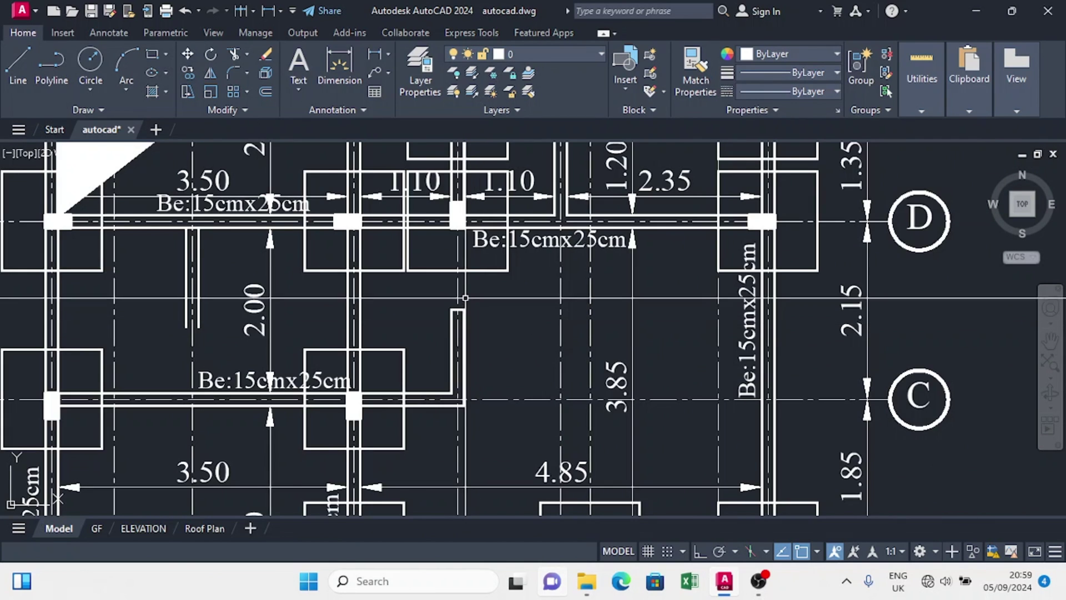
{"action": "scroll", "coordinate": [465, 298], "scroll_direction": "down", "scroll_amount": 4}
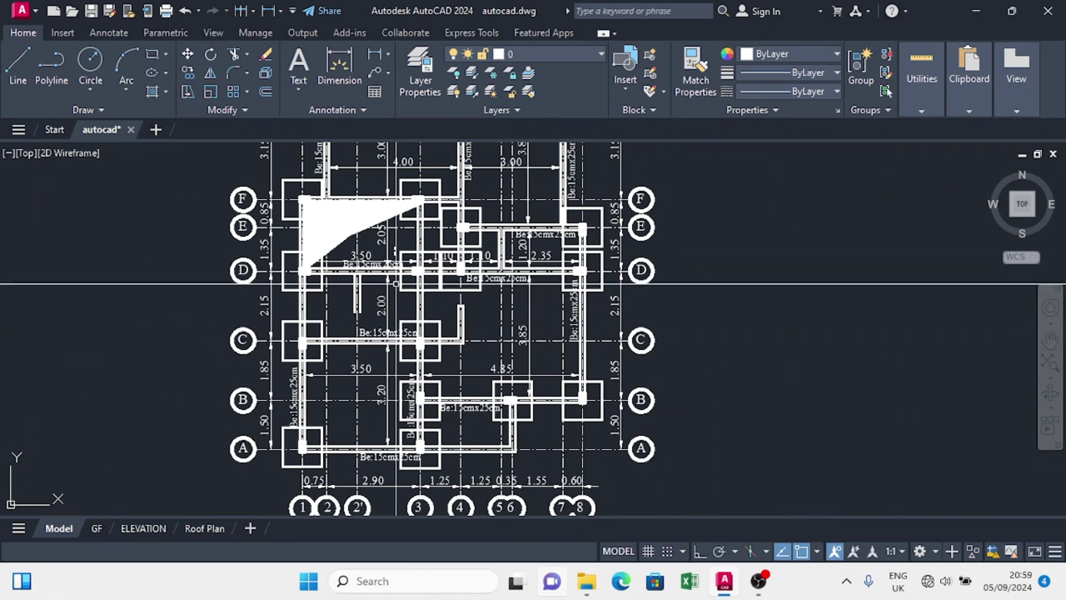
{"action": "middle_click_drag", "start_coordinate": [502, 446], "coordinate": [464, 385]}
{"action": "scroll", "coordinate": [500, 355], "scroll_direction": "up", "scroll_amount": 4}
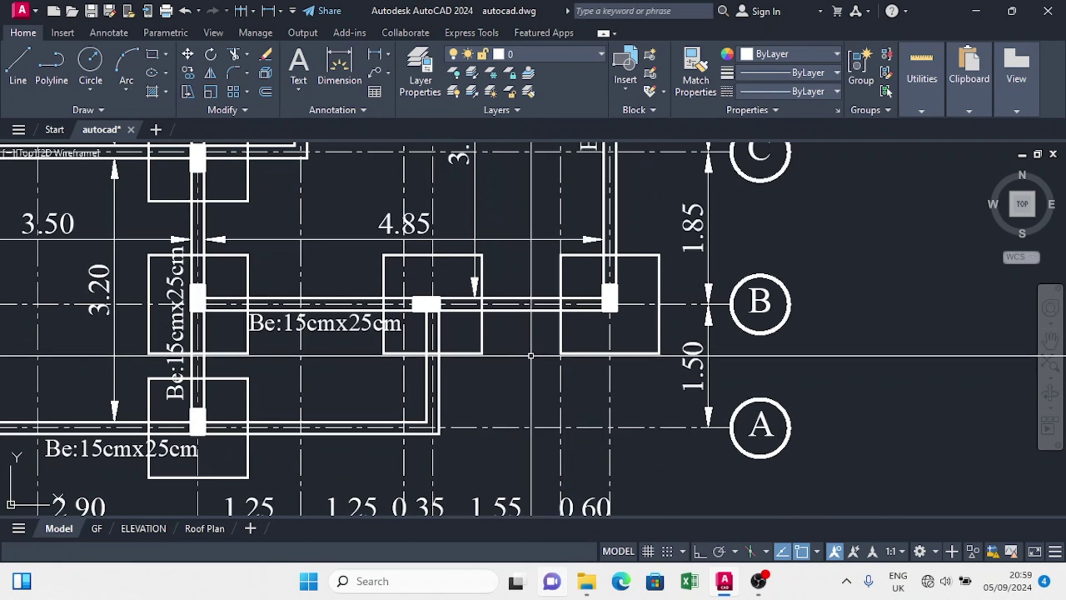
{"action": "left_click", "coordinate": [591, 344]}
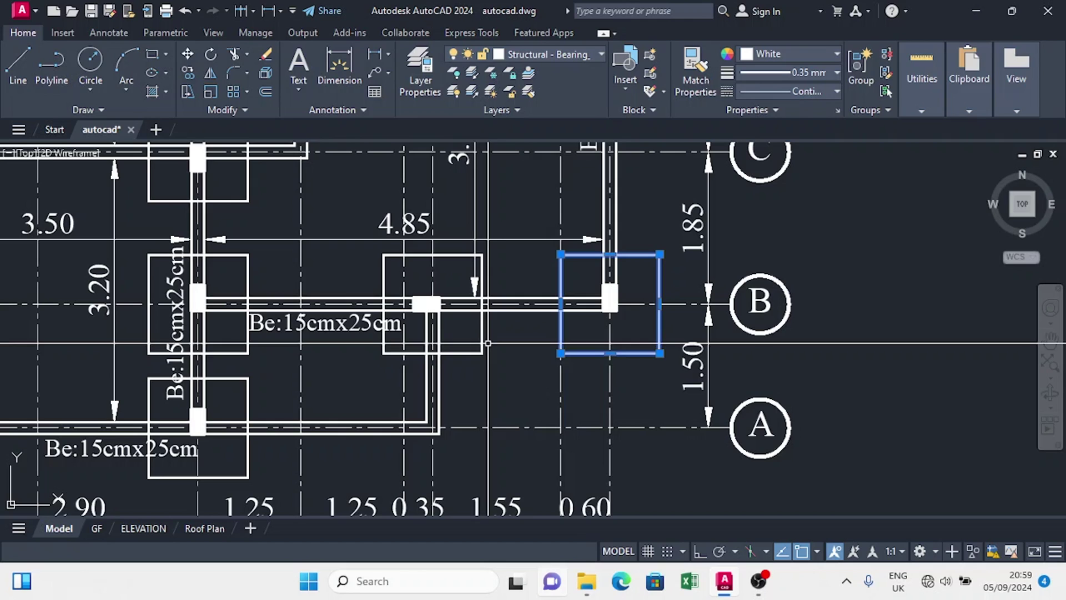
{"action": "middle_click_drag", "start_coordinate": [304, 398], "coordinate": [452, 354]}
{"action": "scroll", "coordinate": [396, 314], "scroll_direction": "up", "scroll_amount": 2}
{"action": "left_click", "coordinate": [347, 370]}
{"action": "scroll", "coordinate": [402, 346], "scroll_direction": "down", "scroll_amount": 5}
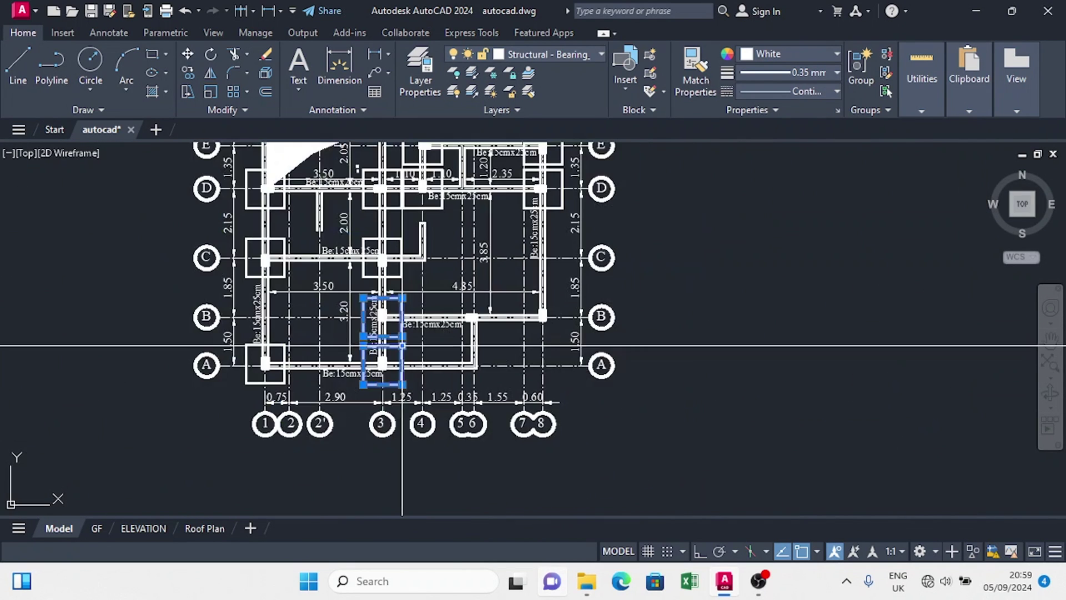
{"action": "key", "text": "Delete"}
Step: Delete the footing square at A-1 and the footing squares around the columns on grid lines C, D and E
{"action": "scroll", "coordinate": [263, 340], "scroll_direction": "up", "scroll_amount": 6}
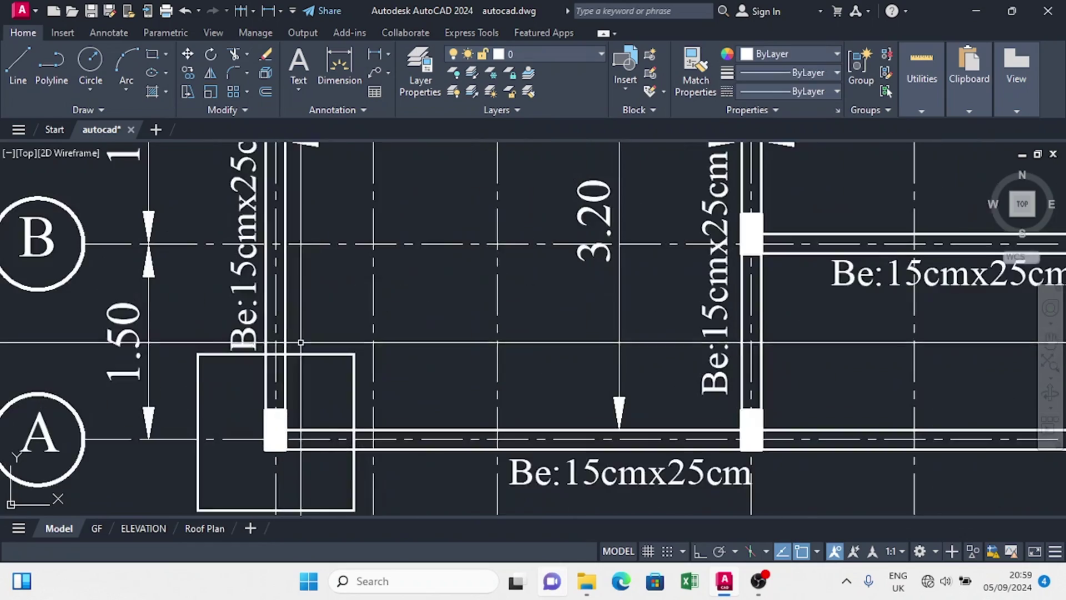
{"action": "left_click", "coordinate": [300, 354]}
{"action": "key", "text": "Delete"}
{"action": "scroll", "coordinate": [301, 352], "scroll_direction": "down", "scroll_amount": 6}
{"action": "left_click", "coordinate": [535, 363]}
{"action": "key", "text": "Delete"}
Step: Delete the footing squares around the columns on grid line G
{"action": "scroll", "coordinate": [490, 333], "scroll_direction": "up", "scroll_amount": 5}
{"action": "left_click", "coordinate": [527, 329]}
{"action": "key", "text": "Delete"}
{"action": "scroll", "coordinate": [569, 315], "scroll_direction": "down", "scroll_amount": 6}
{"action": "scroll", "coordinate": [561, 189], "scroll_direction": "up", "scroll_amount": 4}
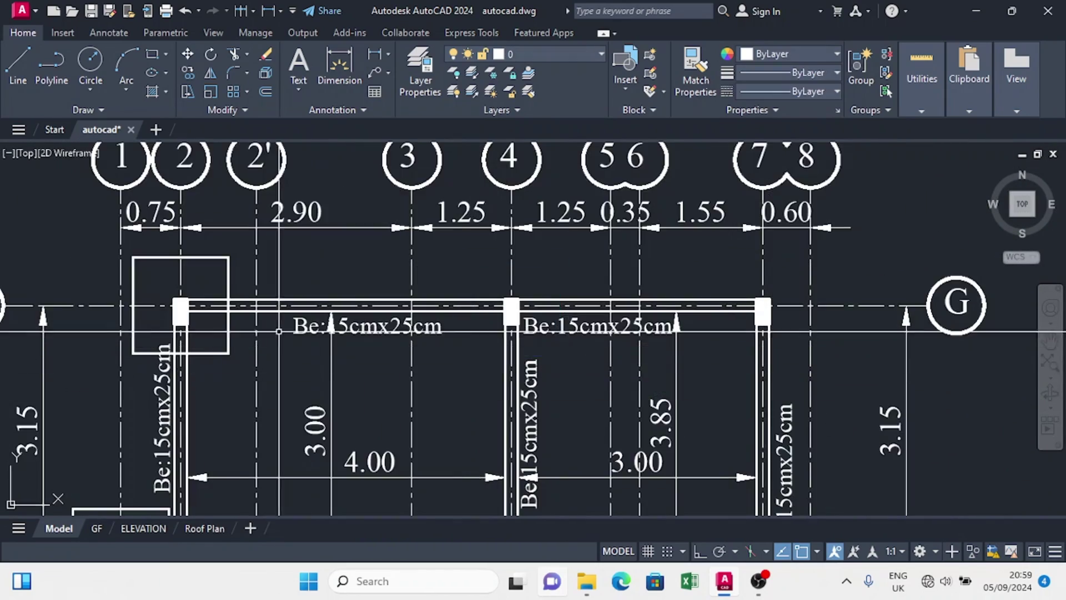
{"action": "left_click", "coordinate": [231, 331]}
{"action": "key", "text": "Delete"}
Step: Remove the short closing line at the upper end of the L-shaped beam on axis 4
{"action": "scroll", "coordinate": [239, 328], "scroll_direction": "down", "scroll_amount": 4}
{"action": "middle_click_drag", "start_coordinate": [479, 325], "coordinate": [649, 328]}
{"action": "scroll", "coordinate": [483, 375], "scroll_direction": "up", "scroll_amount": 5}
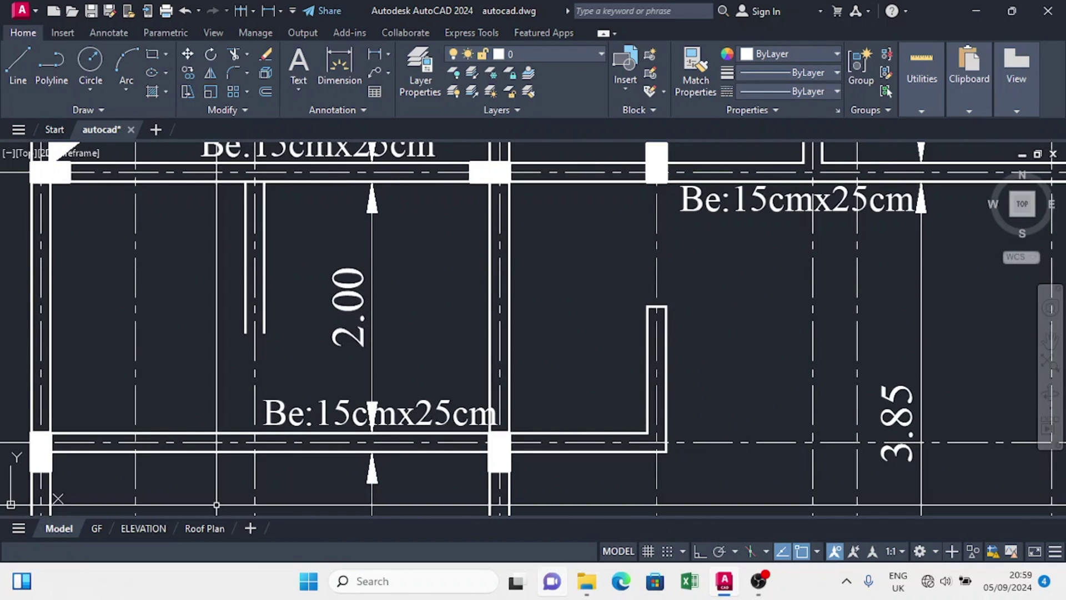
{"action": "scroll", "coordinate": [271, 265], "scroll_direction": "down", "scroll_amount": 2}
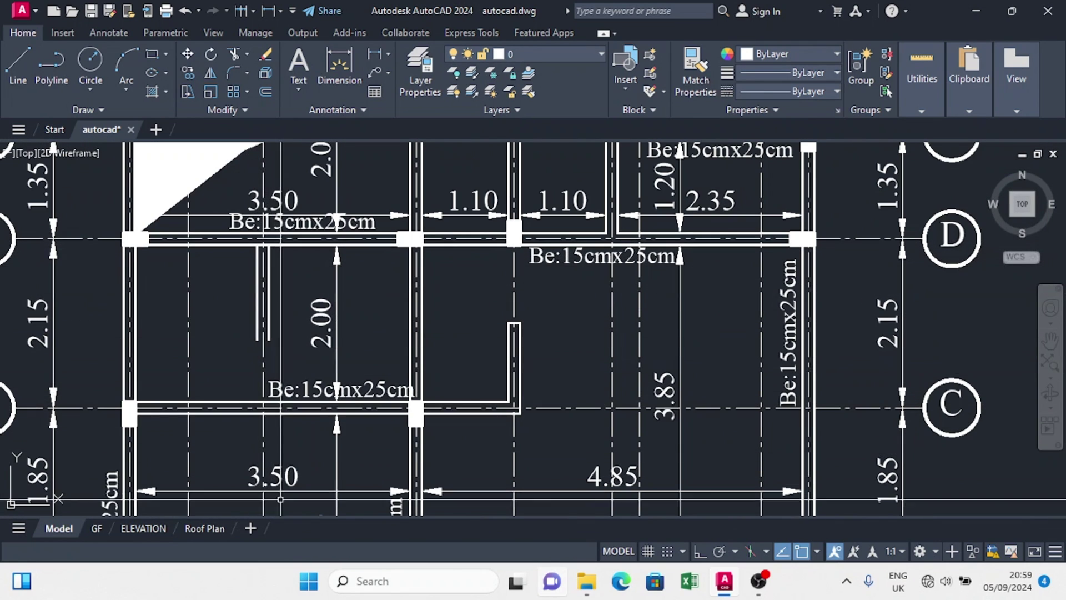
{"action": "scroll", "coordinate": [524, 338], "scroll_direction": "up", "scroll_amount": 8}
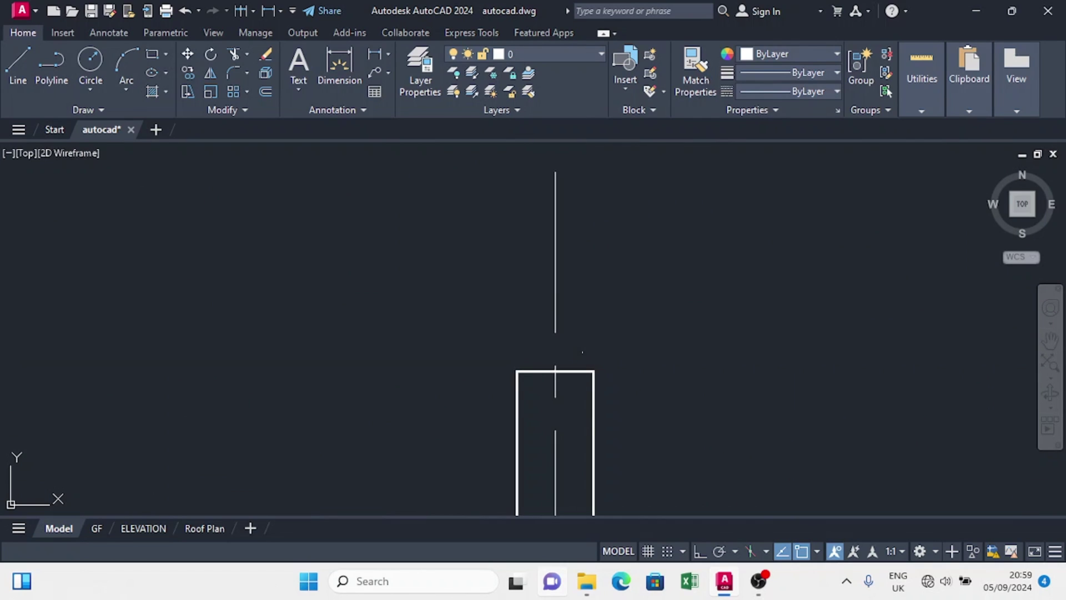
{"action": "left_click", "coordinate": [582, 351]}
{"action": "left_click", "coordinate": [558, 397]}
{"action": "key", "text": "Escape"}
Step: Extend the open beam lines on axis 2' to the beam on line C, and those on axis 4 to the beam on line D
{"action": "scroll", "coordinate": [571, 365], "scroll_direction": "down", "scroll_amount": 3}
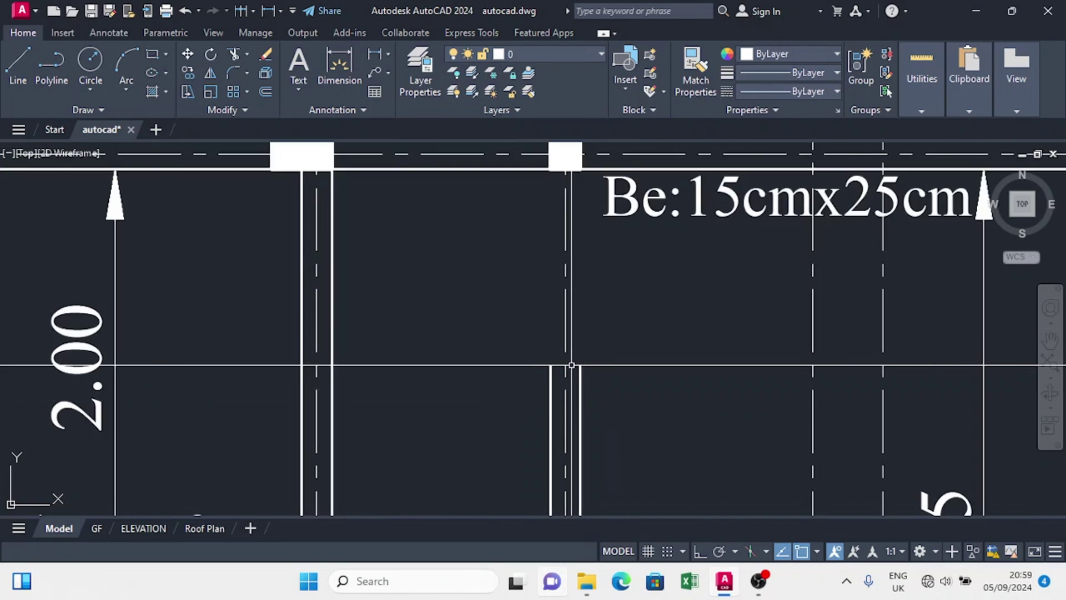
{"action": "scroll", "coordinate": [571, 365], "scroll_direction": "down", "scroll_amount": 3}
{"action": "scroll", "coordinate": [359, 397], "scroll_direction": "up", "scroll_amount": 2}
{"action": "scroll", "coordinate": [504, 334], "scroll_direction": "down", "scroll_amount": 1}
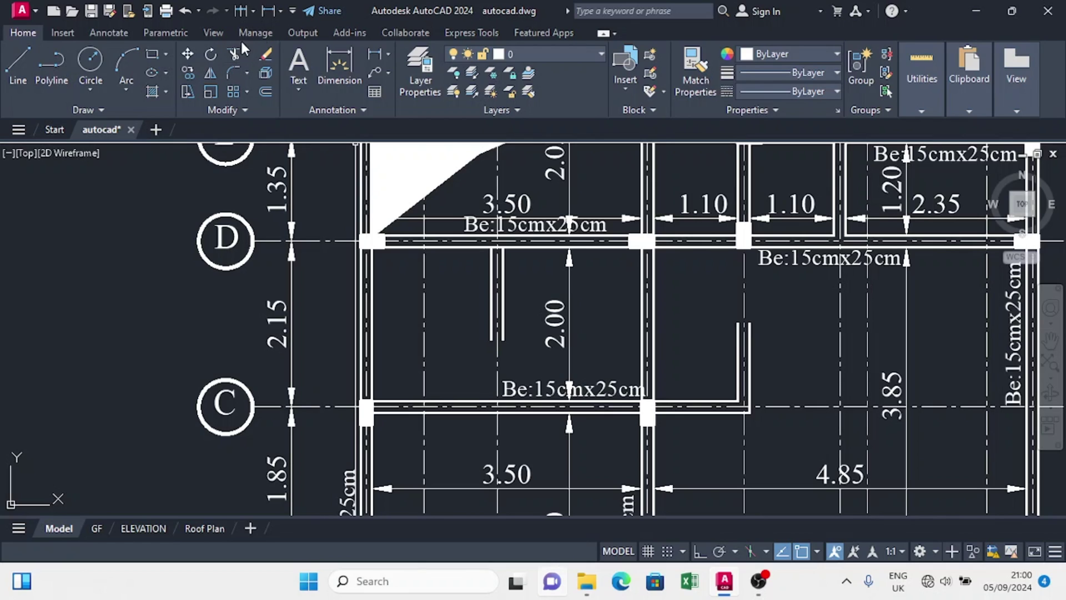
{"action": "left_click", "coordinate": [247, 54]}
{"action": "left_click", "coordinate": [261, 104]}
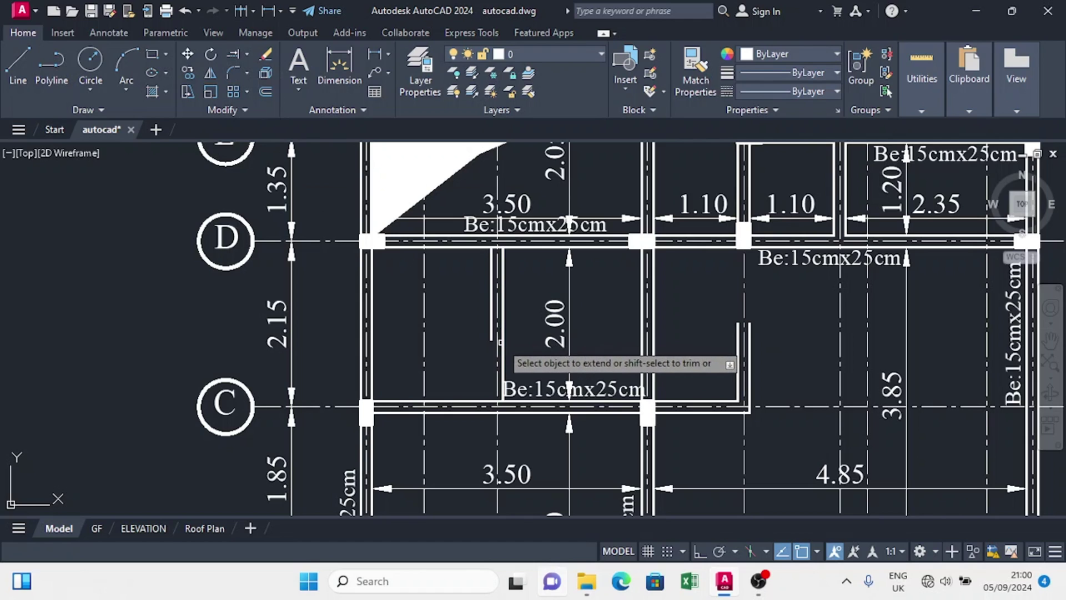
{"action": "left_click", "coordinate": [492, 328]}
{"action": "left_click", "coordinate": [738, 333]}
{"action": "left_click", "coordinate": [751, 348]}
{"action": "scroll", "coordinate": [705, 359], "scroll_direction": "down", "scroll_amount": 2}
{"action": "middle_click_drag", "start_coordinate": [680, 366], "coordinate": [392, 364]}
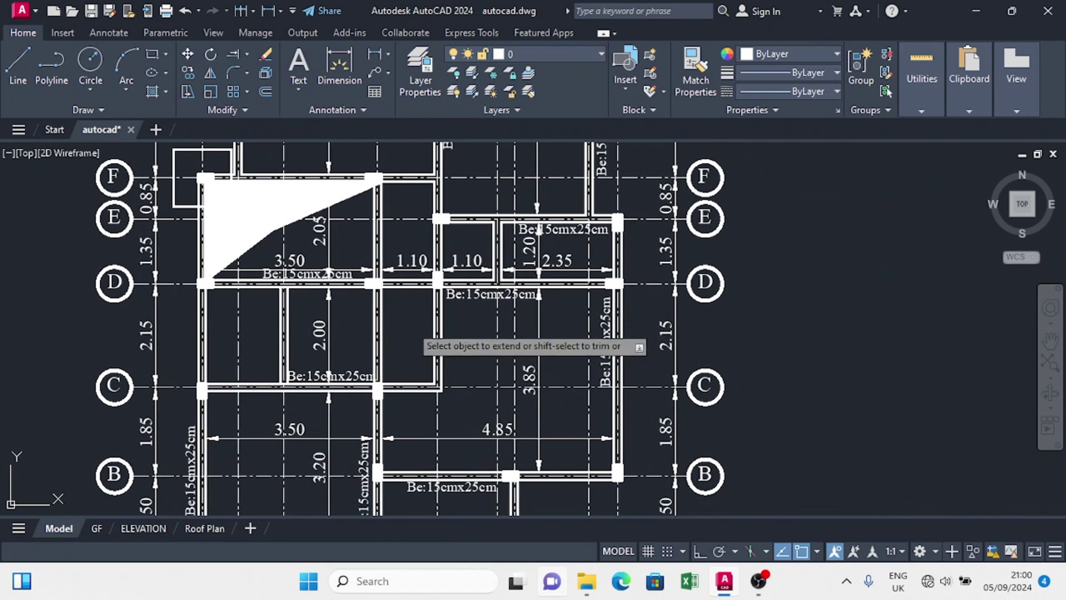
Step: Examine the beam and column layout between grid lines A and G, including the extended beams on axes 2' and 4
{"action": "middle_click_drag", "start_coordinate": [417, 320], "coordinate": [424, 368]}
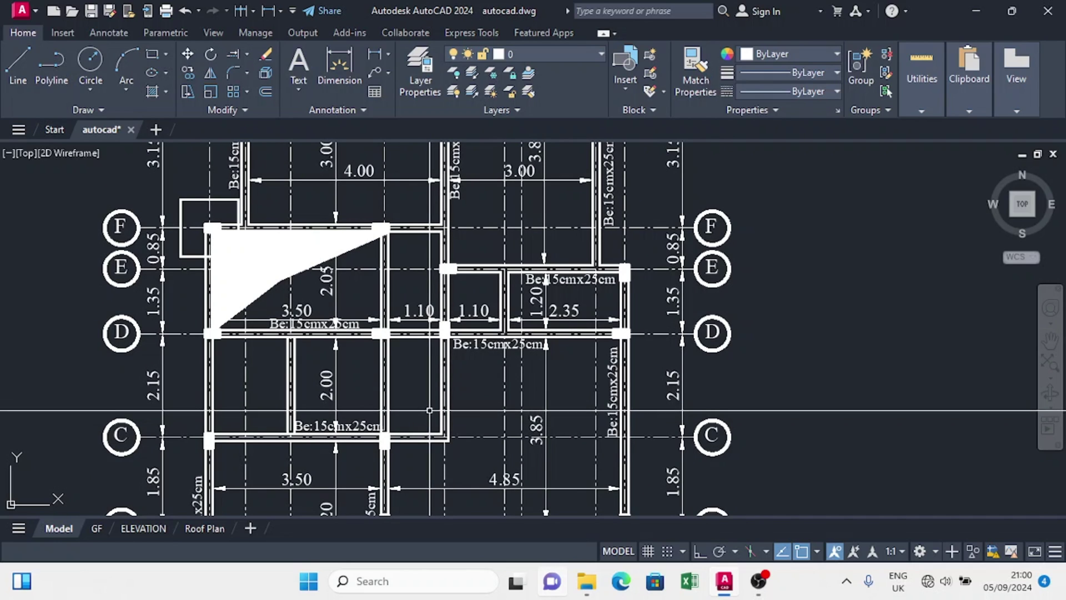
{"action": "middle_click_drag", "start_coordinate": [429, 369], "coordinate": [442, 527]}
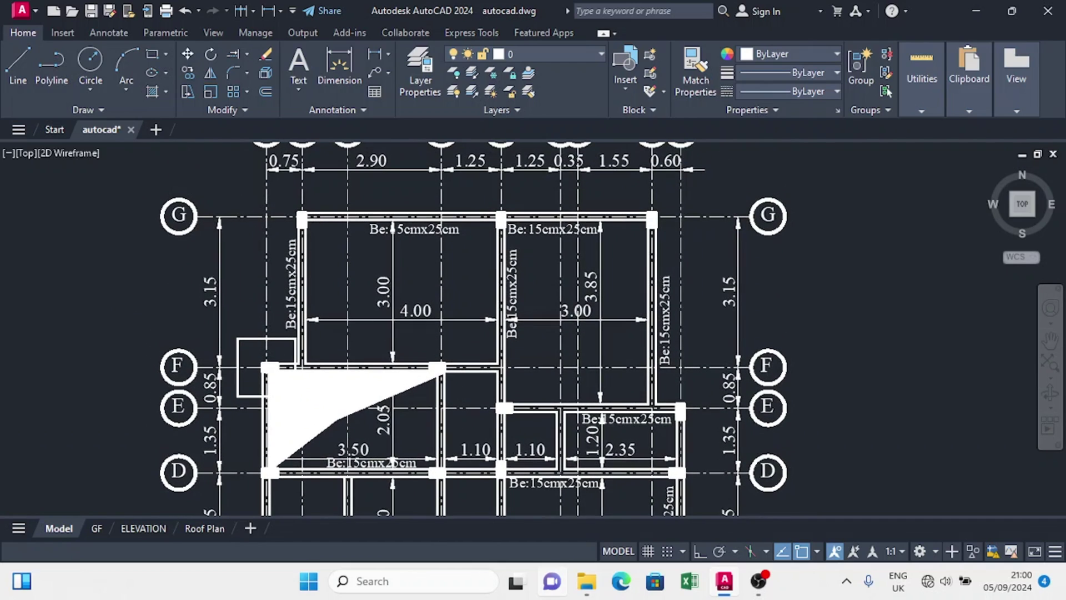
{"action": "middle_click_drag", "start_coordinate": [323, 327], "coordinate": [334, 261]}
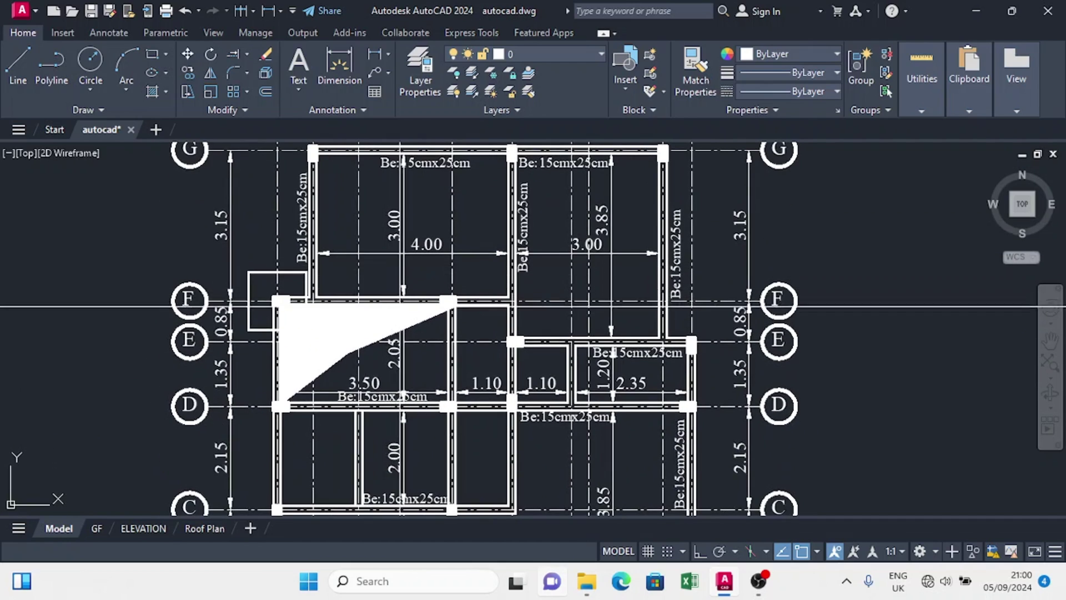
{"action": "scroll", "coordinate": [409, 308], "scroll_direction": "down", "scroll_amount": 2}
{"action": "scroll", "coordinate": [443, 402], "scroll_direction": "up", "scroll_amount": 4}
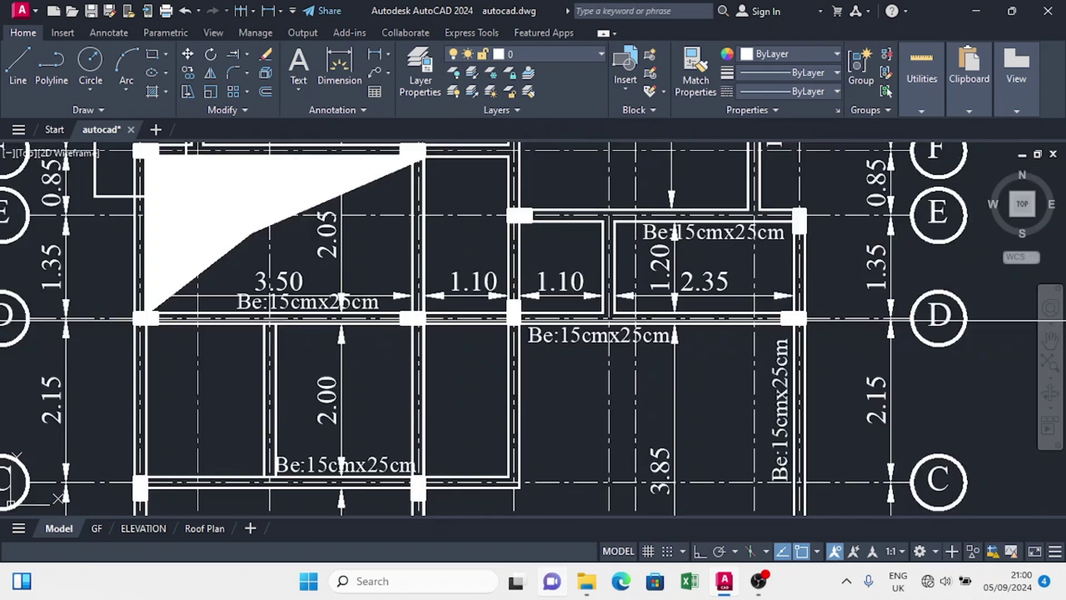
{"action": "middle_click_drag", "start_coordinate": [541, 227], "coordinate": [499, 325]}
{"action": "scroll", "coordinate": [500, 325], "scroll_direction": "up", "scroll_amount": 3}
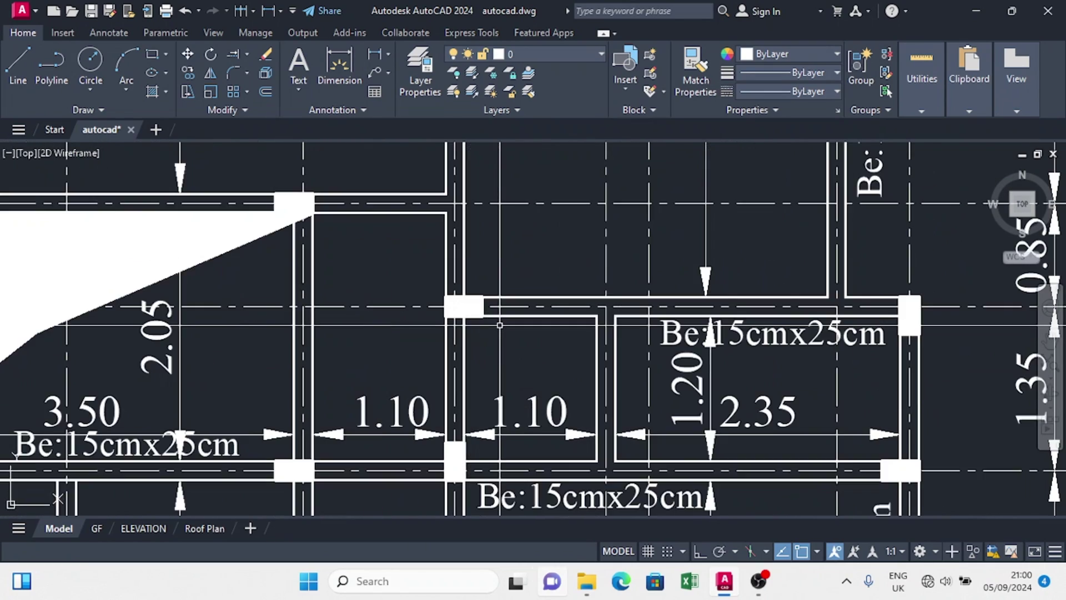
{"action": "scroll", "coordinate": [483, 359], "scroll_direction": "down", "scroll_amount": 6}
{"action": "middle_click_drag", "start_coordinate": [661, 398], "coordinate": [724, 255]}
{"action": "scroll", "coordinate": [672, 339], "scroll_direction": "up", "scroll_amount": 4}
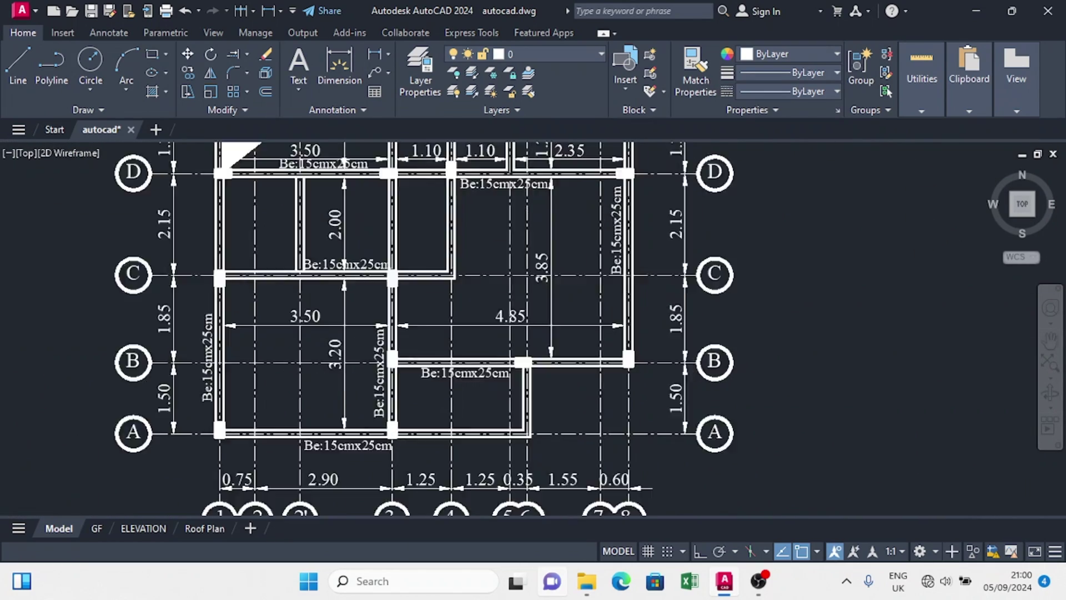
{"action": "middle_click_drag", "start_coordinate": [610, 187], "coordinate": [533, 293]}
{"action": "middle_click_drag", "start_coordinate": [531, 241], "coordinate": [511, 344]}
{"action": "scroll", "coordinate": [520, 326], "scroll_direction": "up", "scroll_amount": 2}
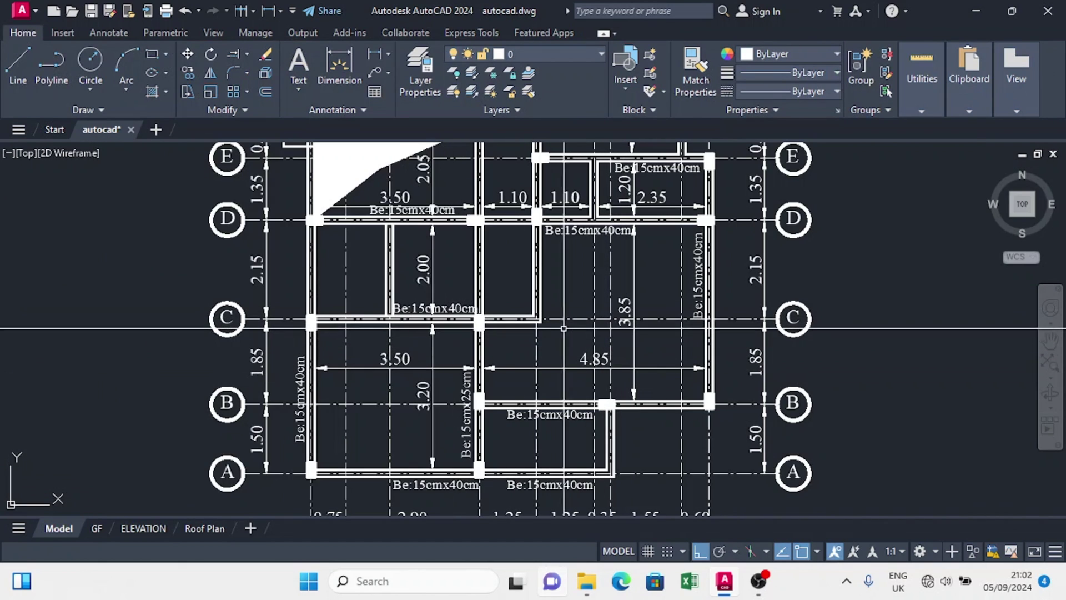
Step: Examine the 15cmx40cm beam labels and the room spans around grid lines D to G
{"action": "scroll", "coordinate": [501, 318], "scroll_direction": "down", "scroll_amount": 2}
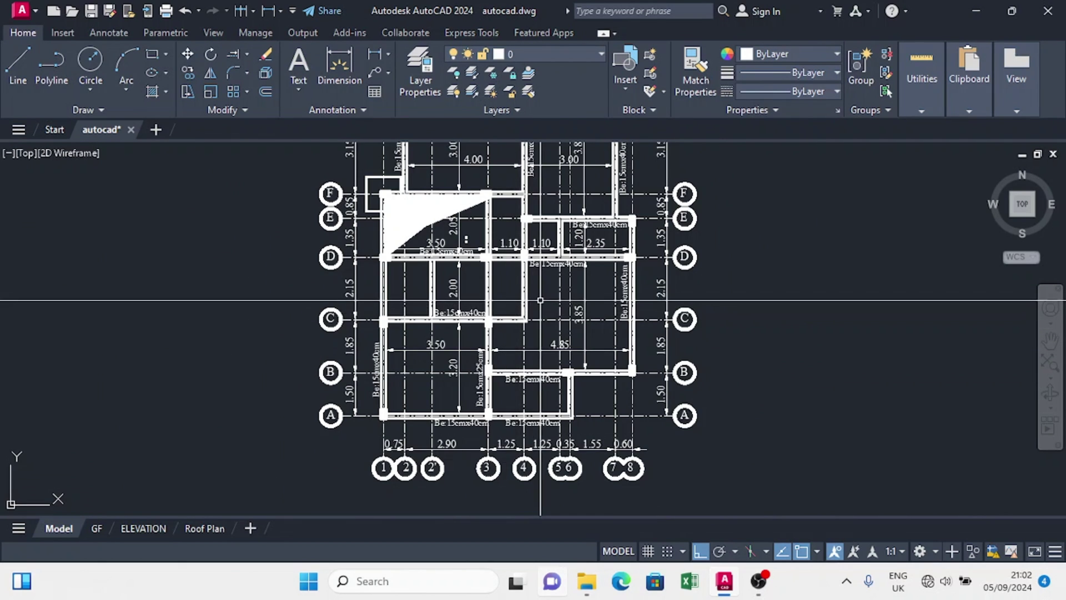
{"action": "middle_click_drag", "start_coordinate": [539, 291], "coordinate": [495, 372]}
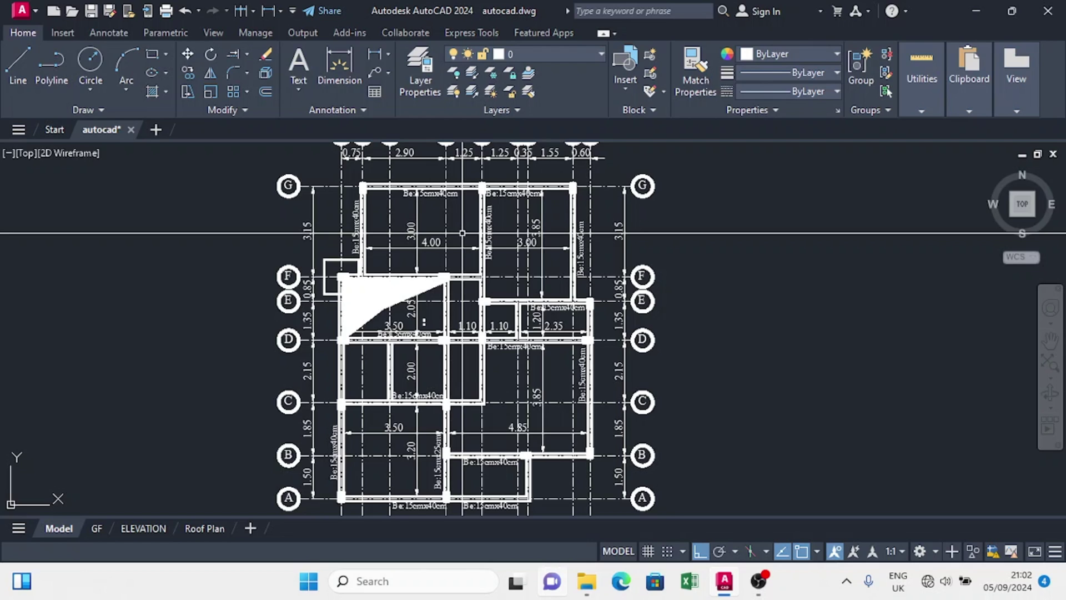
{"action": "scroll", "coordinate": [462, 233], "scroll_direction": "up", "scroll_amount": 5}
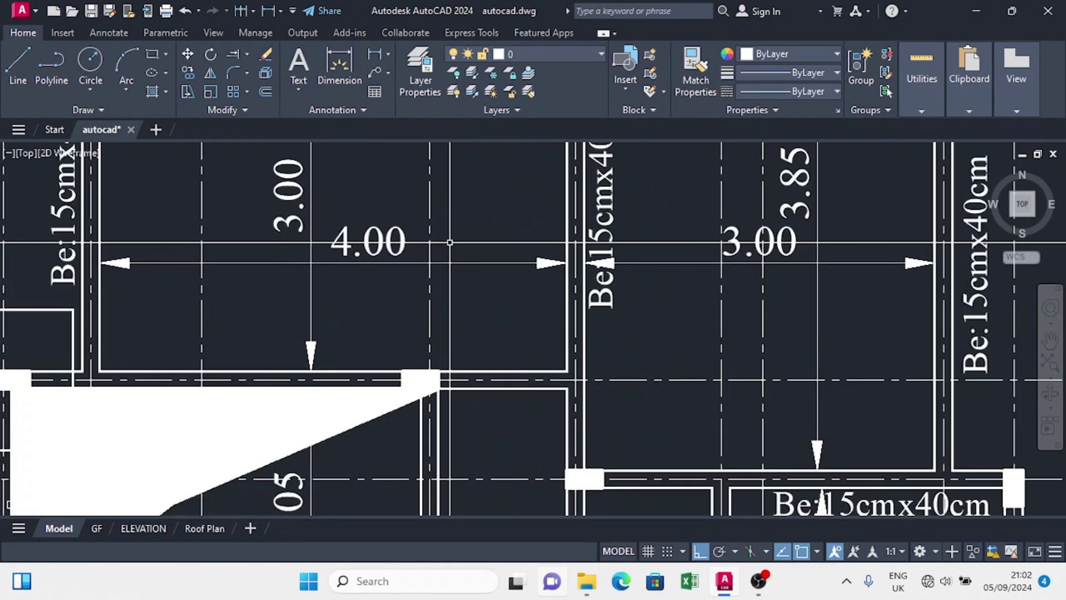
{"action": "scroll", "coordinate": [526, 321], "scroll_direction": "down", "scroll_amount": 4}
{"action": "scroll", "coordinate": [488, 328], "scroll_direction": "up", "scroll_amount": 6}
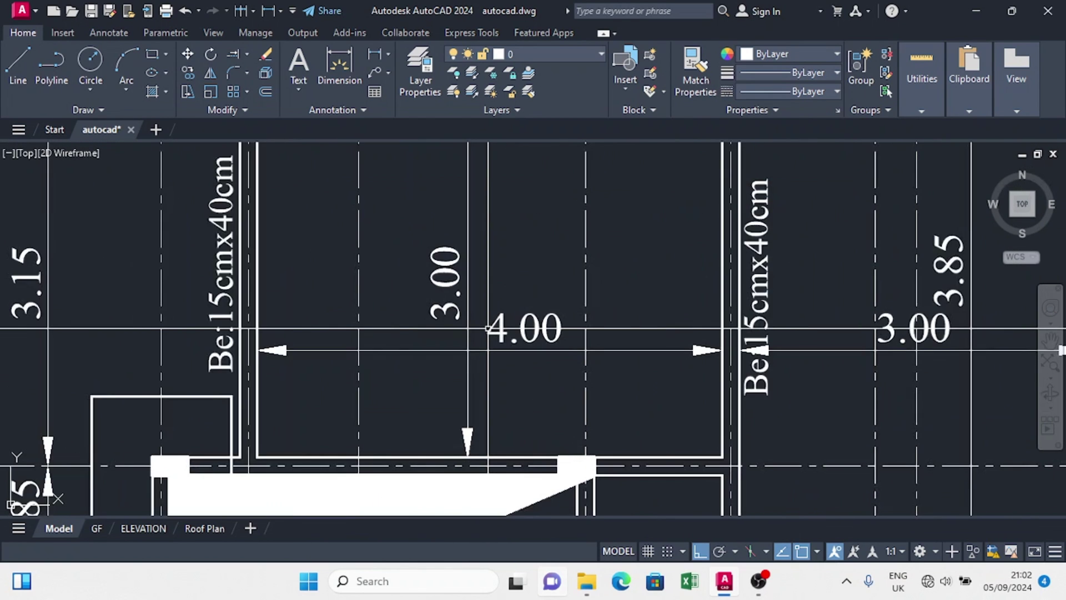
{"action": "scroll", "coordinate": [477, 377], "scroll_direction": "down", "scroll_amount": 4}
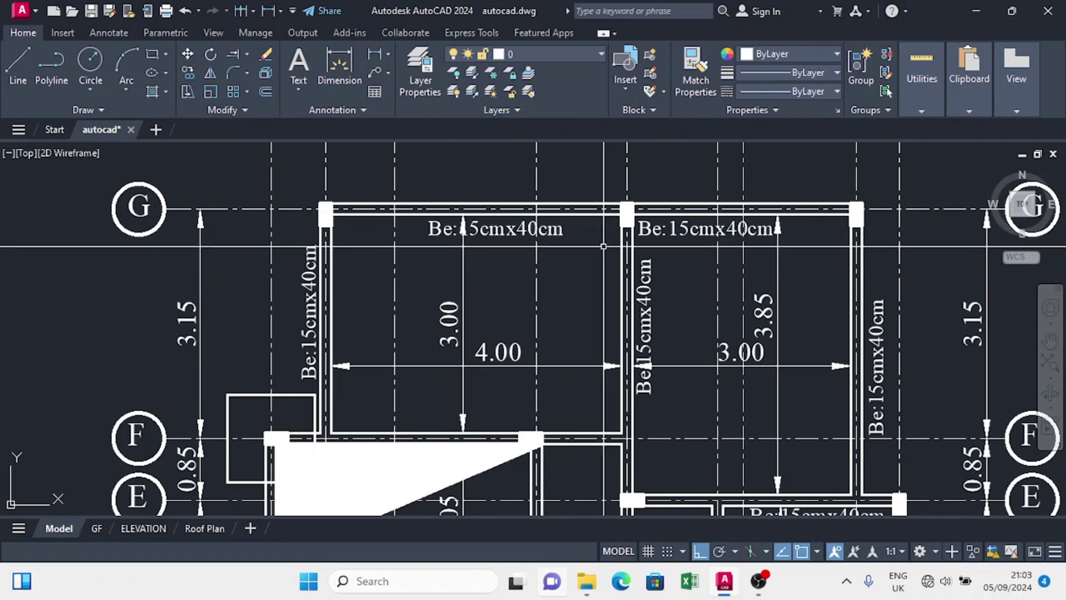
{"action": "scroll", "coordinate": [507, 228], "scroll_direction": "down", "scroll_amount": 2}
{"action": "middle_click_drag", "start_coordinate": [500, 377], "coordinate": [500, 300]}
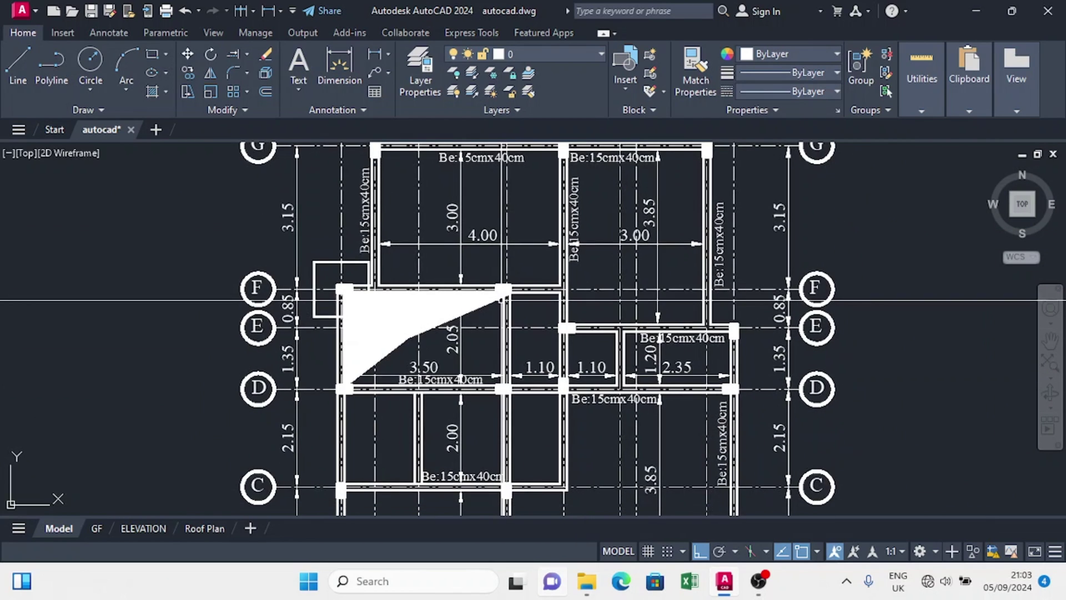
{"action": "scroll", "coordinate": [498, 303], "scroll_direction": "down", "scroll_amount": 2}
{"action": "scroll", "coordinate": [498, 307], "scroll_direction": "down", "scroll_amount": 3}
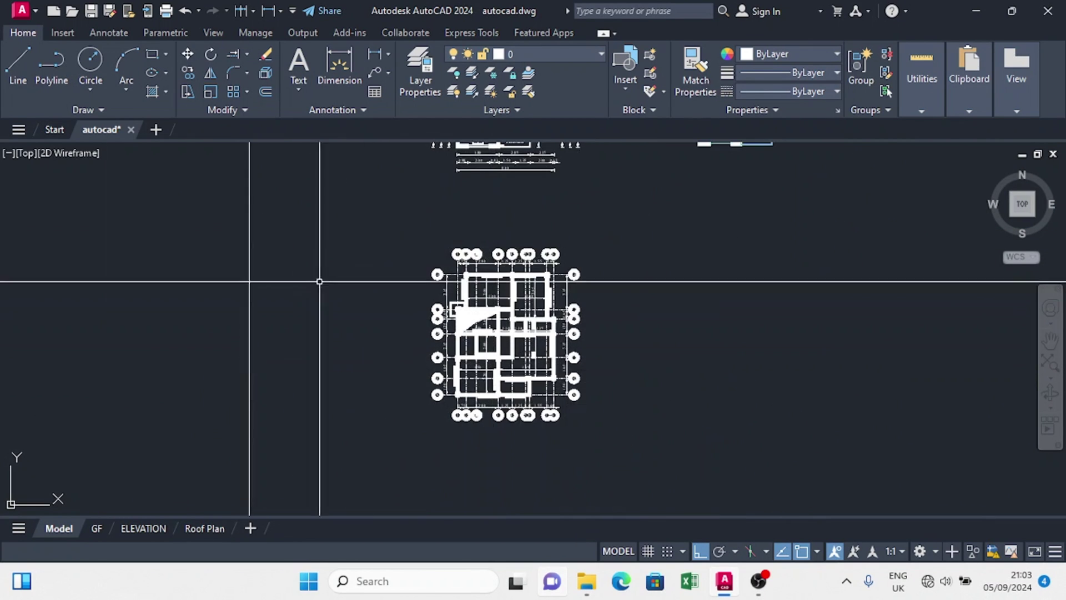
Step: Draw a slab span-direction symbol of two parallel vertical lines with half-arrow ends in the 4.00 by 3.00 room below line G
{"action": "left_click", "coordinate": [19, 59]}
{"action": "scroll", "coordinate": [495, 329], "scroll_direction": "up", "scroll_amount": 8}
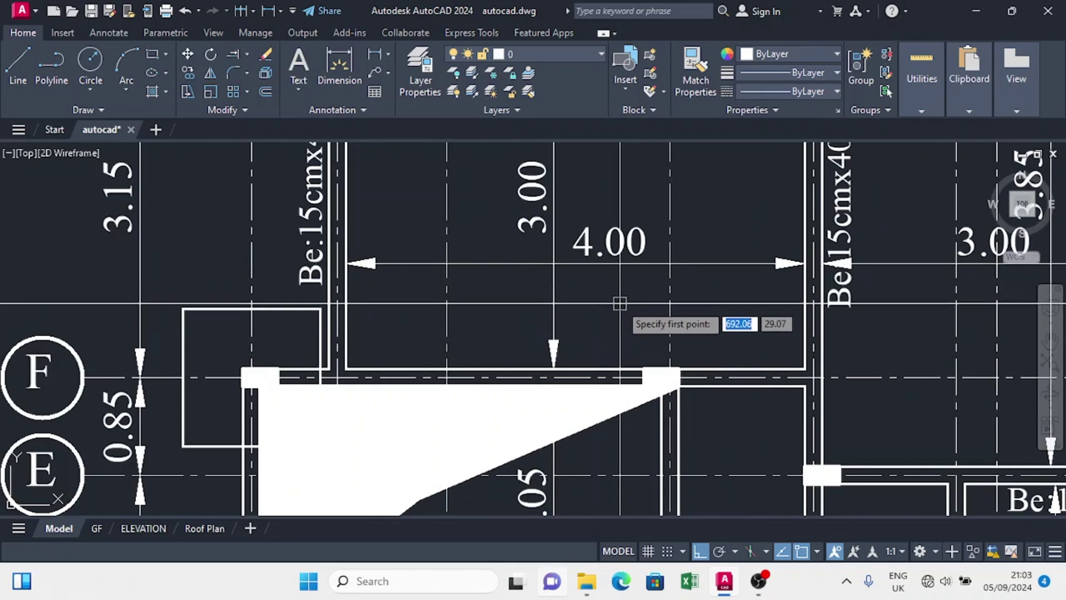
{"action": "middle_click_drag", "start_coordinate": [630, 285], "coordinate": [578, 437]}
{"action": "left_click", "coordinate": [553, 260]}
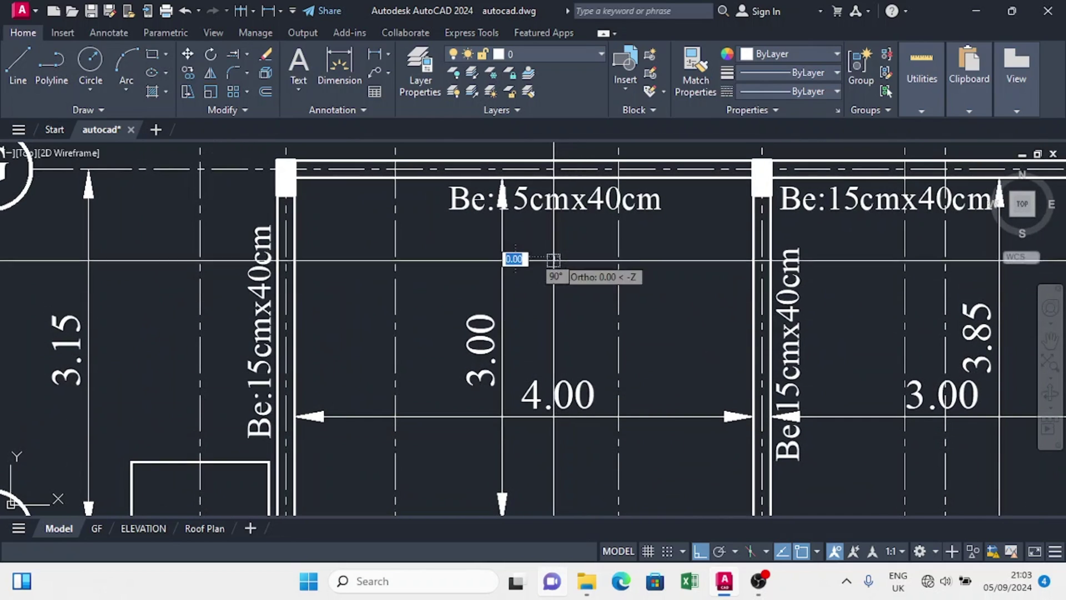
{"action": "left_click", "coordinate": [554, 312]}
{"action": "key", "text": "F8"}
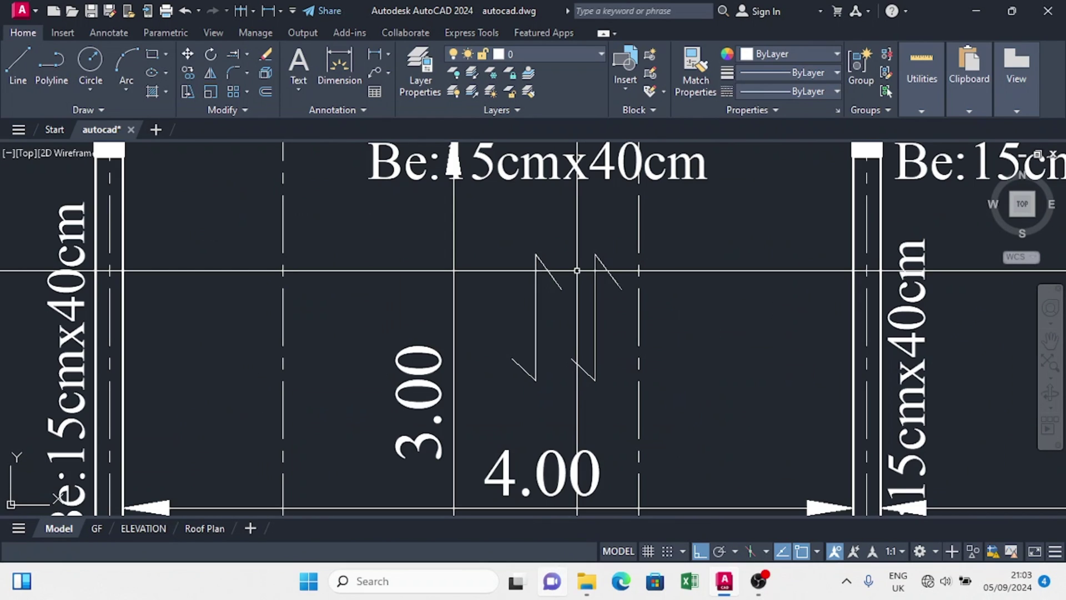
{"action": "scroll", "coordinate": [582, 282], "scroll_direction": "down", "scroll_amount": 2}
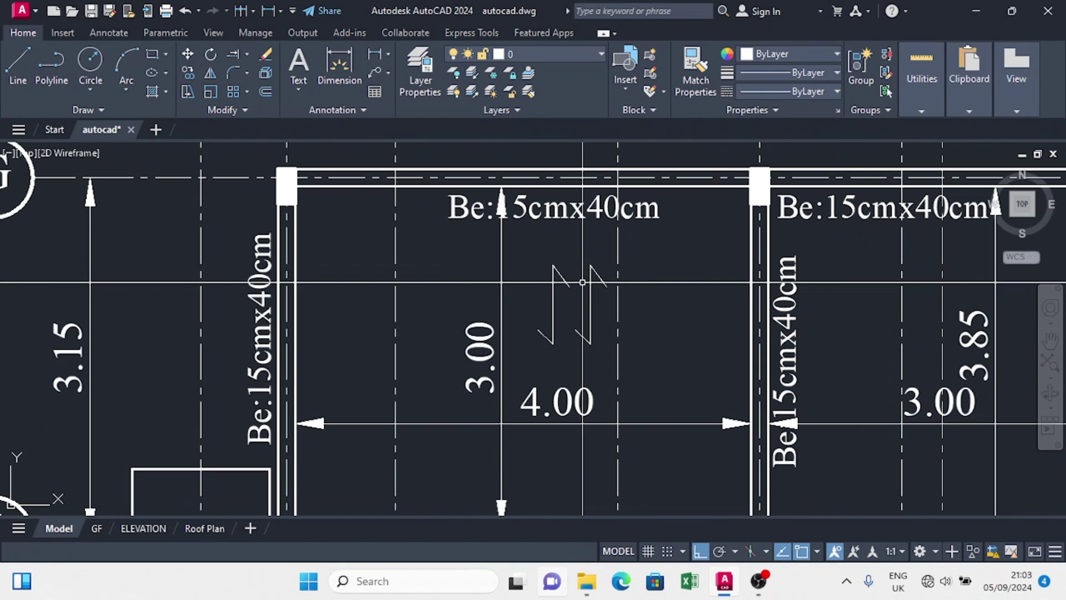
Step: Move the span-direction symbol slightly within the 4.00 by 3.00 room, keeping it above the width dimension
{"action": "left_click", "coordinate": [598, 248]}
{"action": "left_click", "coordinate": [540, 345]}
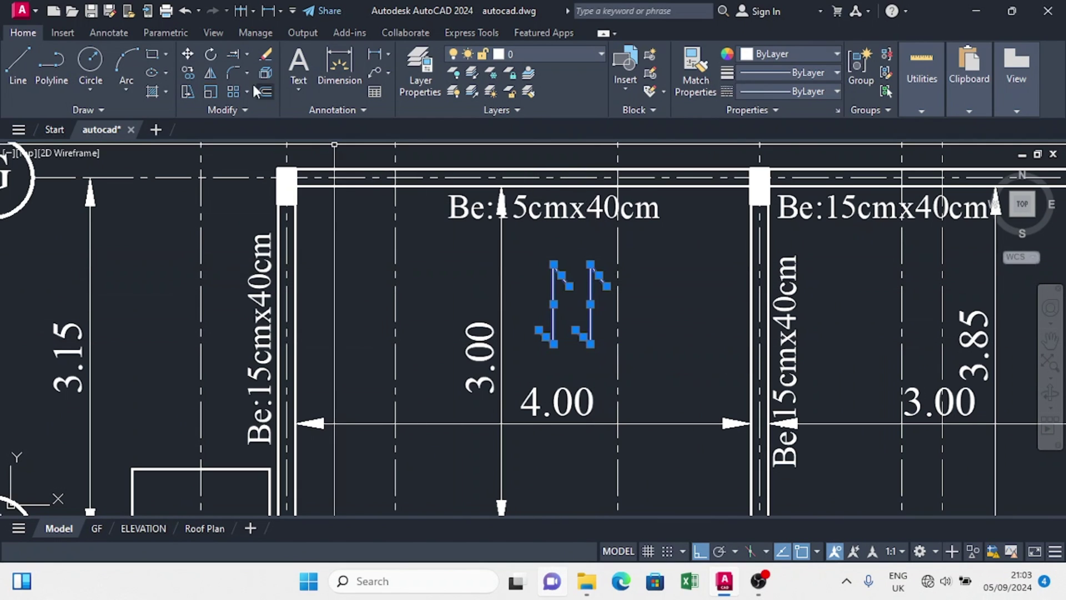
{"action": "left_click", "coordinate": [187, 53]}
{"action": "left_click", "coordinate": [651, 328]}
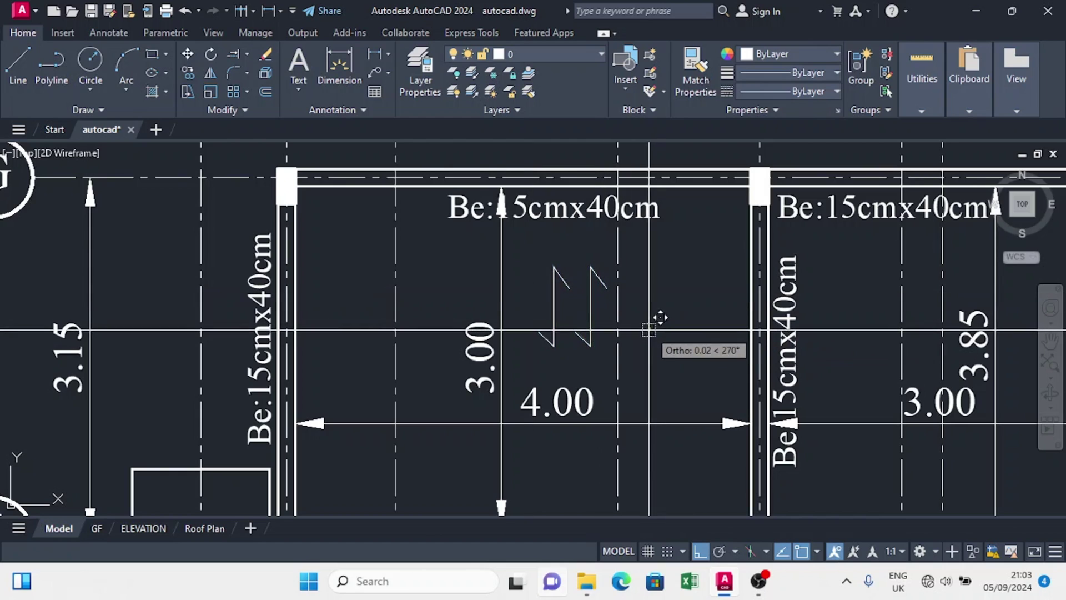
{"action": "left_click", "coordinate": [640, 328]}
{"action": "scroll", "coordinate": [644, 339], "scroll_direction": "down", "scroll_amount": 3}
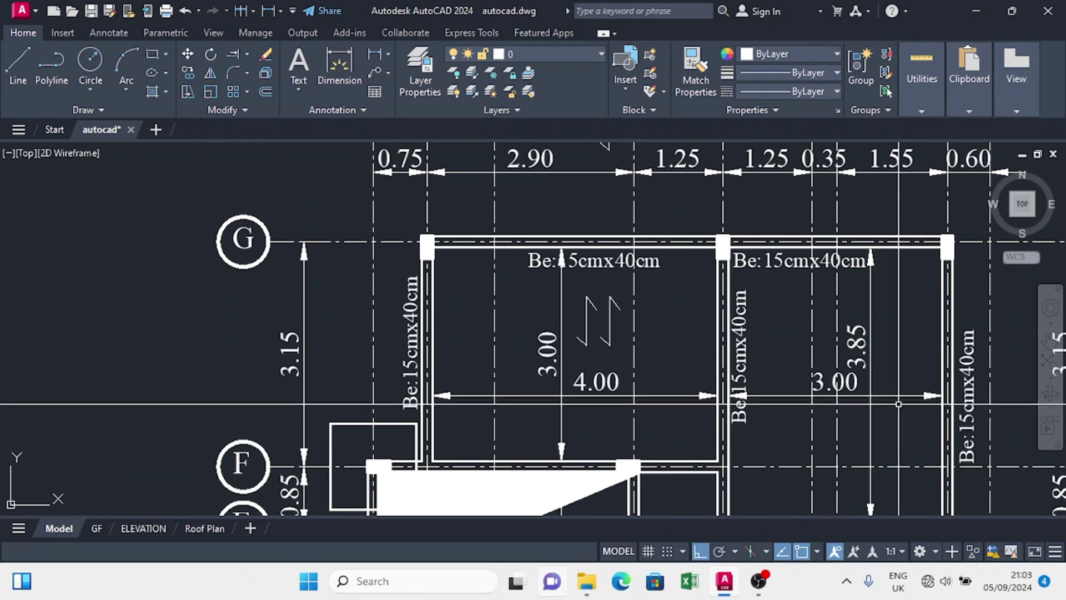
Step: Copy the span-direction symbol into the adjacent 3.00 by 3.85 room, below its width dimension and near axis 7
{"action": "scroll", "coordinate": [726, 362], "scroll_direction": "up", "scroll_amount": 2}
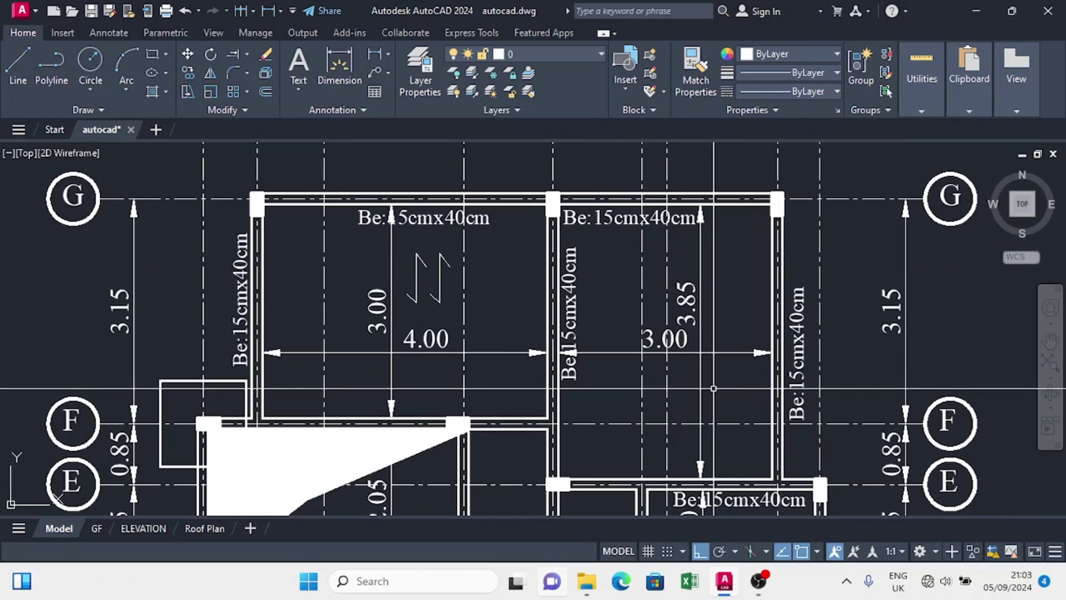
{"action": "scroll", "coordinate": [455, 245], "scroll_direction": "up", "scroll_amount": 2}
{"action": "left_click", "coordinate": [452, 250]}
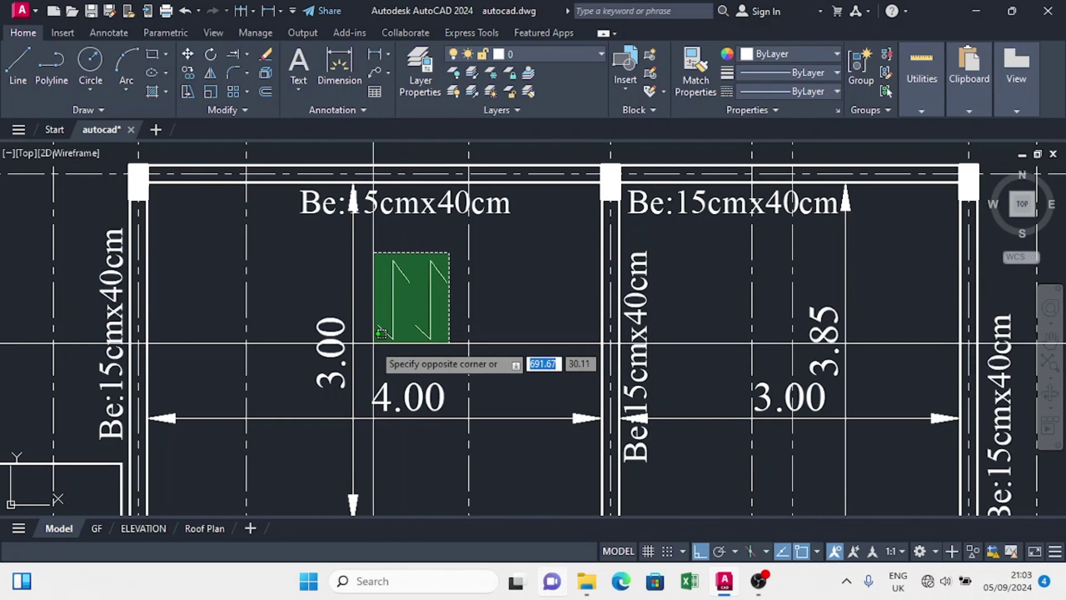
{"action": "left_click", "coordinate": [372, 344]}
{"action": "left_click", "coordinate": [187, 73]}
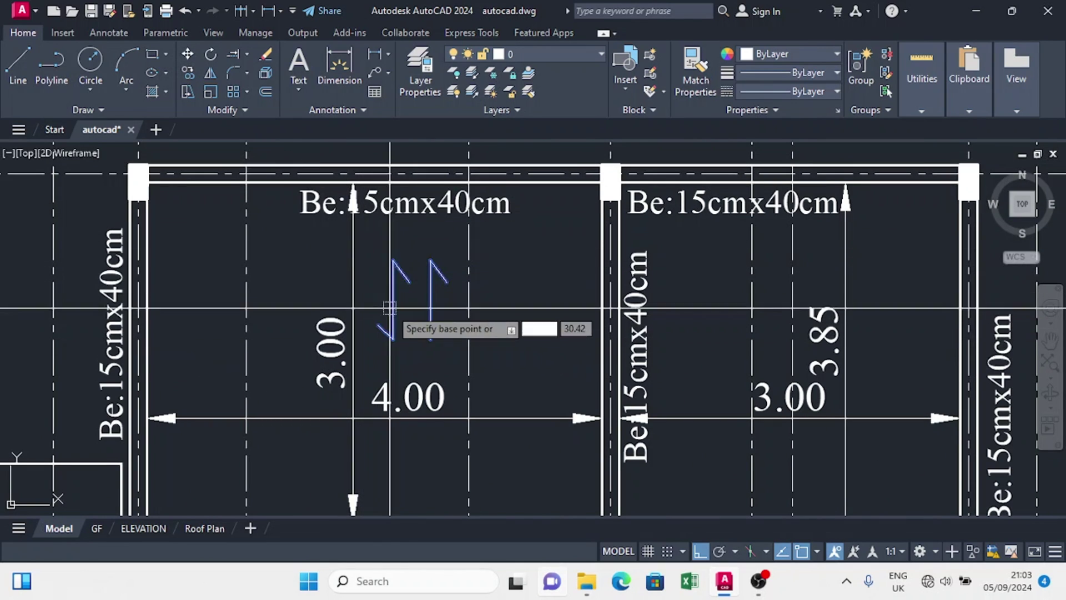
{"action": "left_click", "coordinate": [409, 311]}
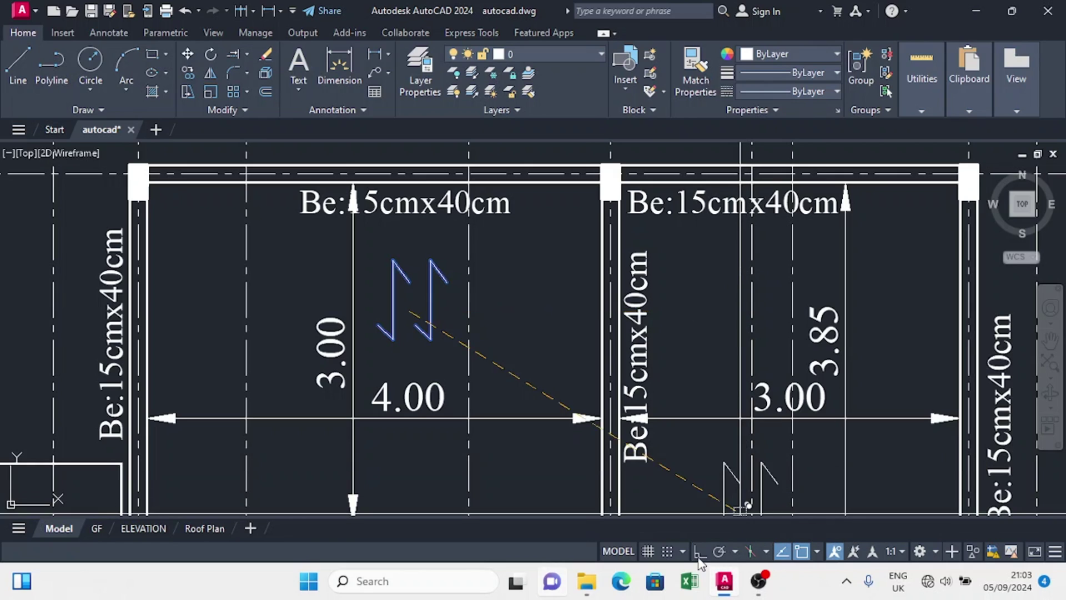
{"action": "mouse_move", "coordinate": [740, 433]}
{"action": "middle_mouse_down"}
{"action": "mouse_move", "coordinate": [698, 341]}
{"action": "mouse_move", "coordinate": [663, 304]}
{"action": "middle_mouse_up"}
{"action": "scroll", "coordinate": [806, 346], "scroll_direction": "up", "scroll_amount": 2}
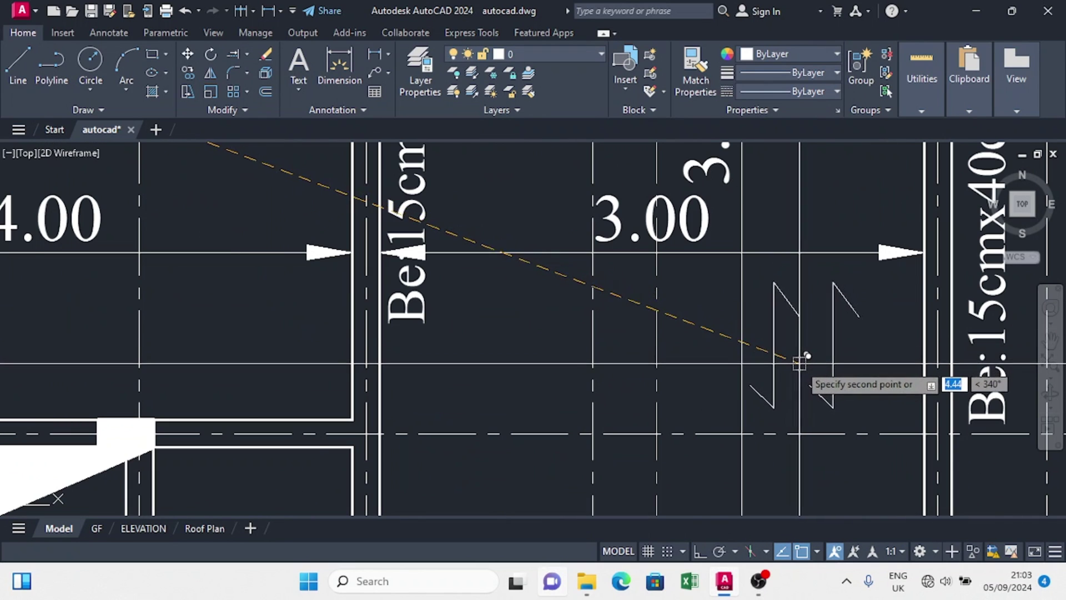
{"action": "scroll", "coordinate": [799, 362], "scroll_direction": "down", "scroll_amount": 2}
{"action": "left_click", "coordinate": [799, 362]}
{"action": "key", "text": "Escape"}
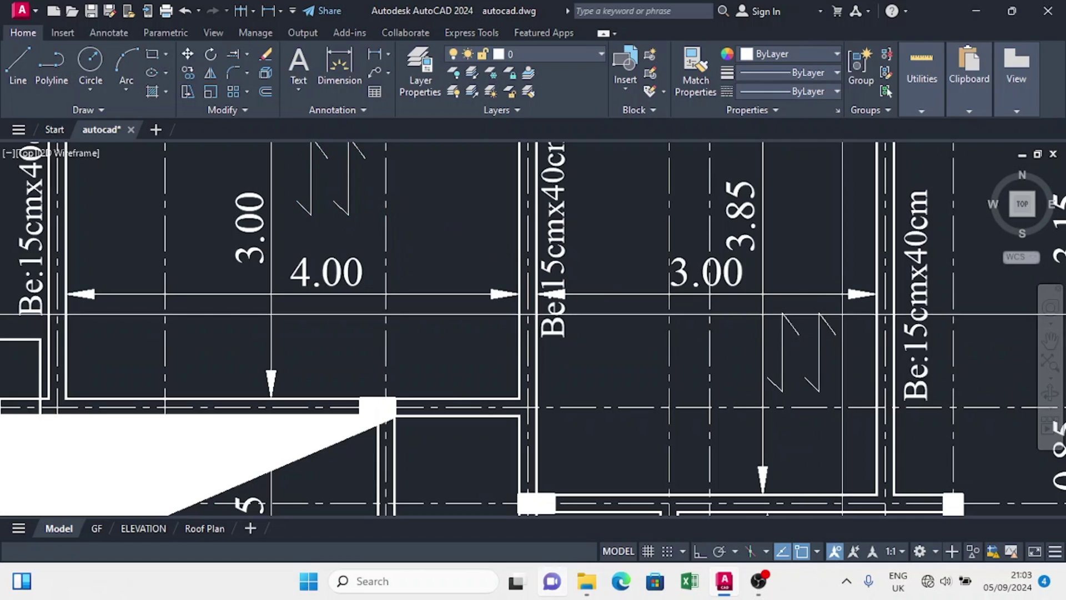
Step: Rotate the copied span-direction symbol in the 3.00 by 3.85 room a quarter turn so its lines run horizontally
{"action": "left_click", "coordinate": [826, 306]}
{"action": "left_click", "coordinate": [779, 398]}
{"action": "scroll", "coordinate": [768, 373], "scroll_direction": "down", "scroll_amount": 2}
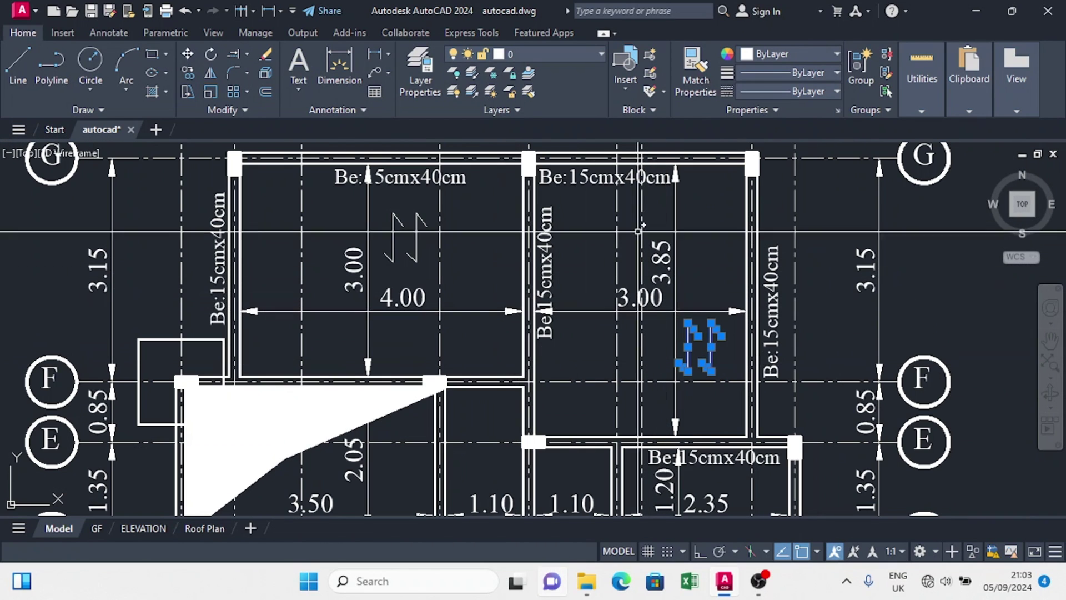
{"action": "left_click", "coordinate": [210, 54]}
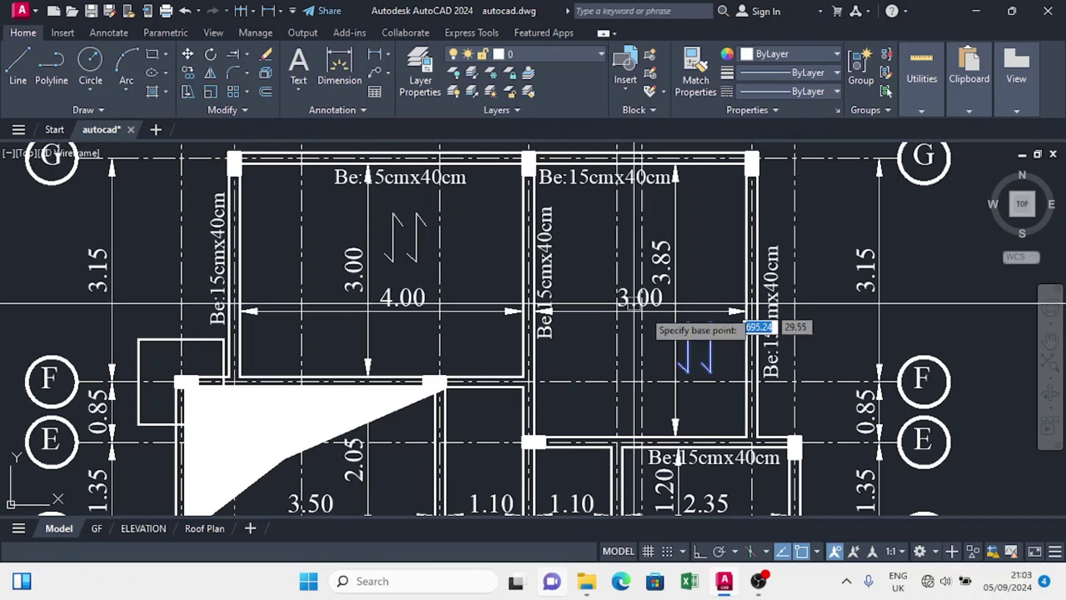
{"action": "left_click", "coordinate": [716, 358]}
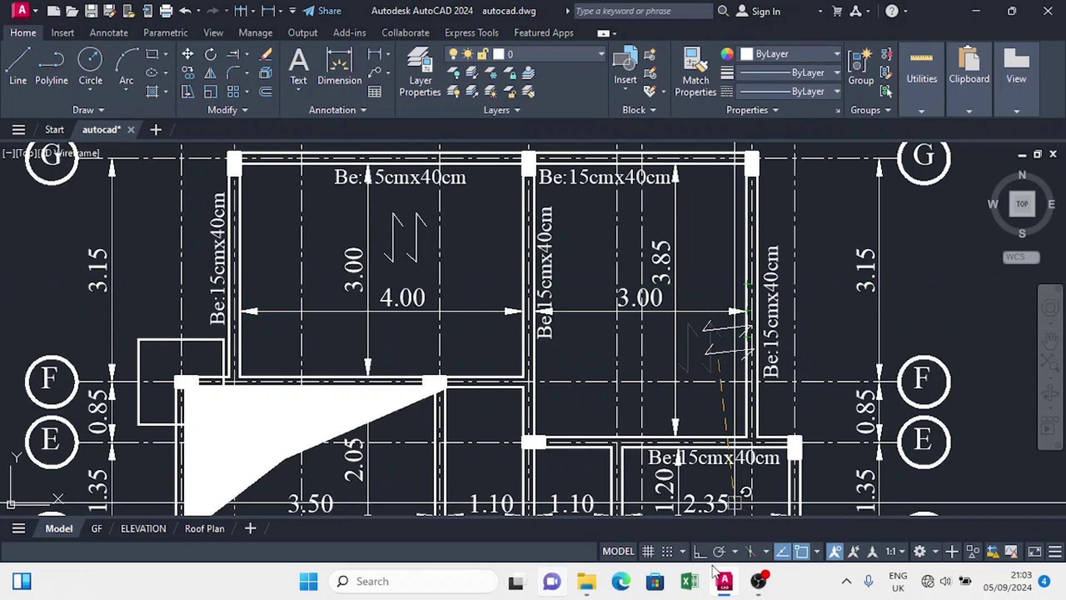
{"action": "left_click", "coordinate": [699, 551]}
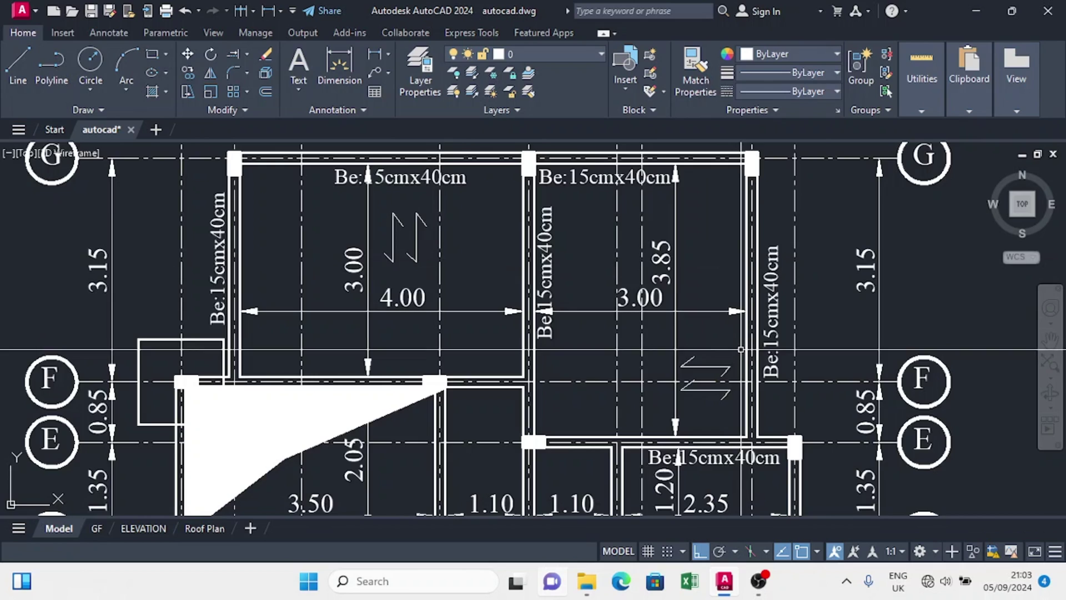
Step: Examine the span-direction symbols in all rooms of the beam plan between grid lines A and G
{"action": "scroll", "coordinate": [744, 350], "scroll_direction": "up", "scroll_amount": 2}
{"action": "scroll", "coordinate": [721, 360], "scroll_direction": "down", "scroll_amount": 4}
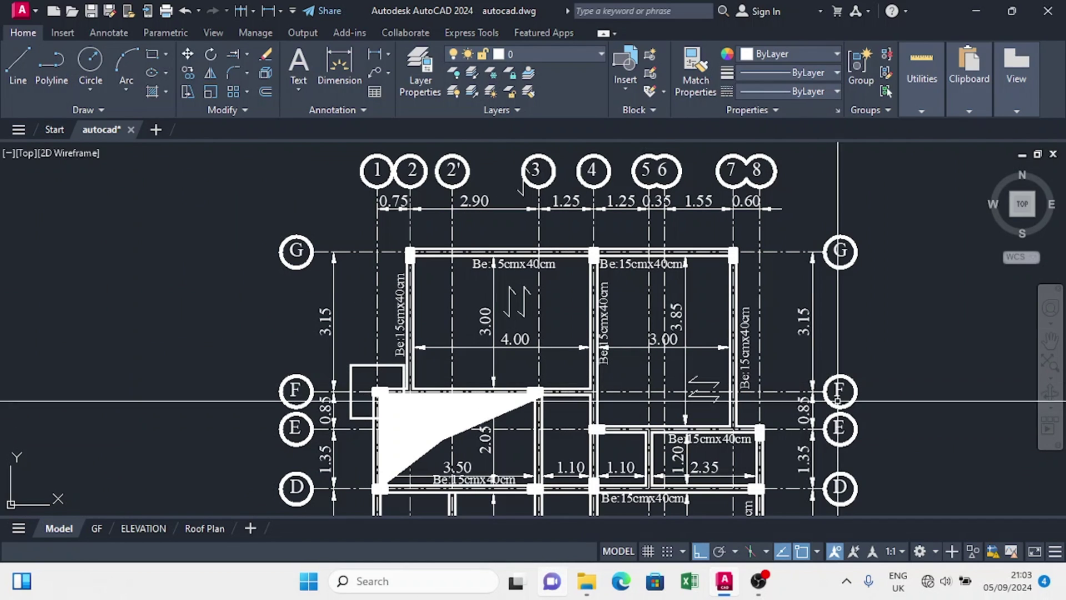
{"action": "middle_click_drag", "start_coordinate": [702, 403], "coordinate": [635, 343]}
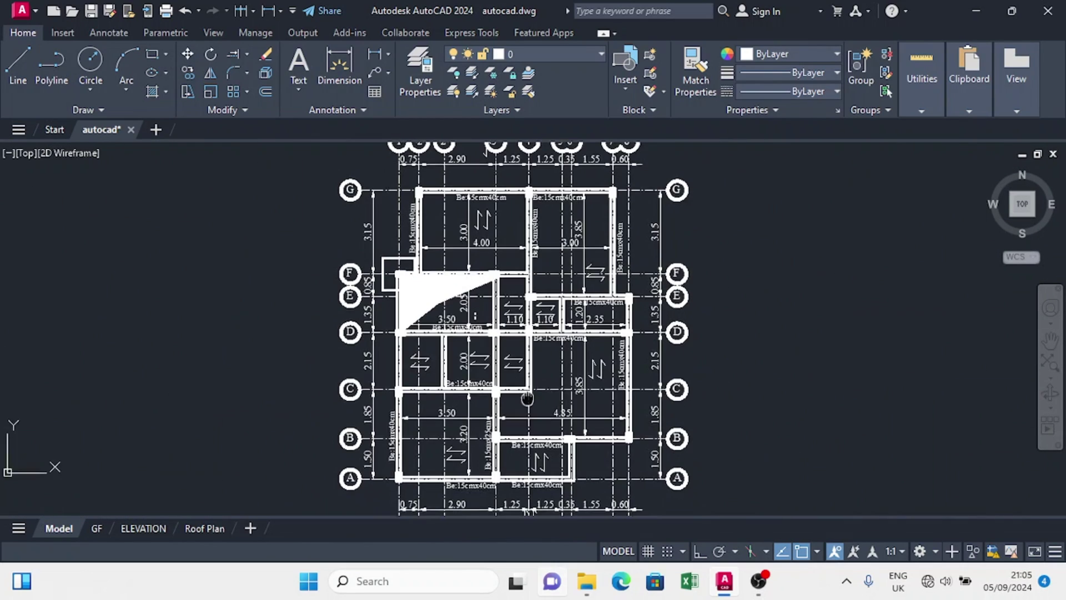
{"action": "middle_click_drag", "start_coordinate": [527, 400], "coordinate": [509, 327]}
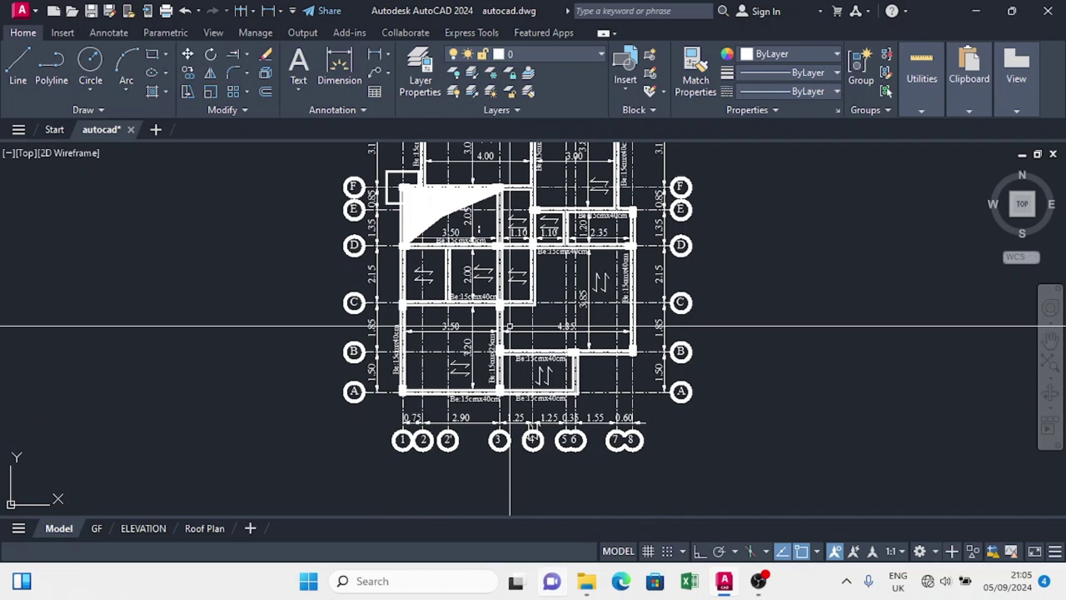
{"action": "scroll", "coordinate": [510, 327], "scroll_direction": "down", "scroll_amount": 2}
{"action": "middle_click_drag", "start_coordinate": [521, 259], "coordinate": [488, 381]}
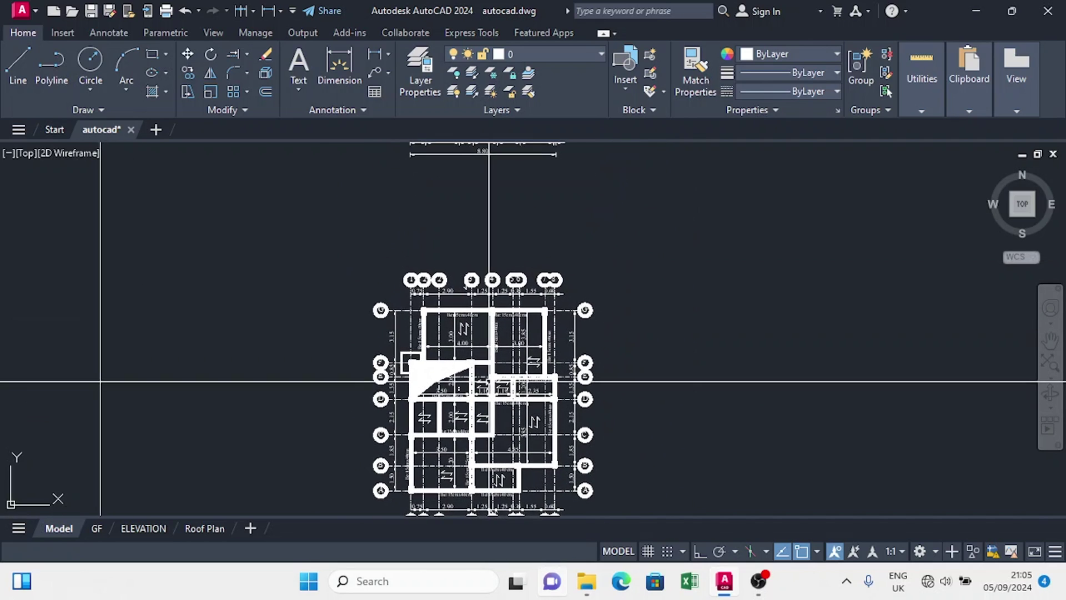
{"action": "scroll", "coordinate": [489, 380], "scroll_direction": "up", "scroll_amount": 2}
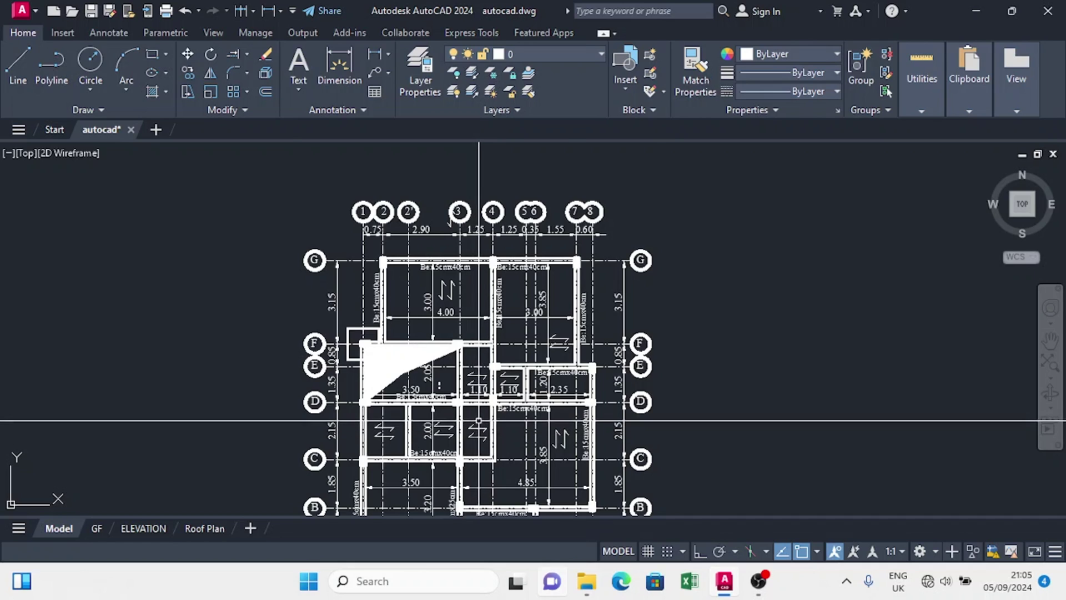
{"action": "scroll", "coordinate": [474, 427], "scroll_direction": "up", "scroll_amount": 2}
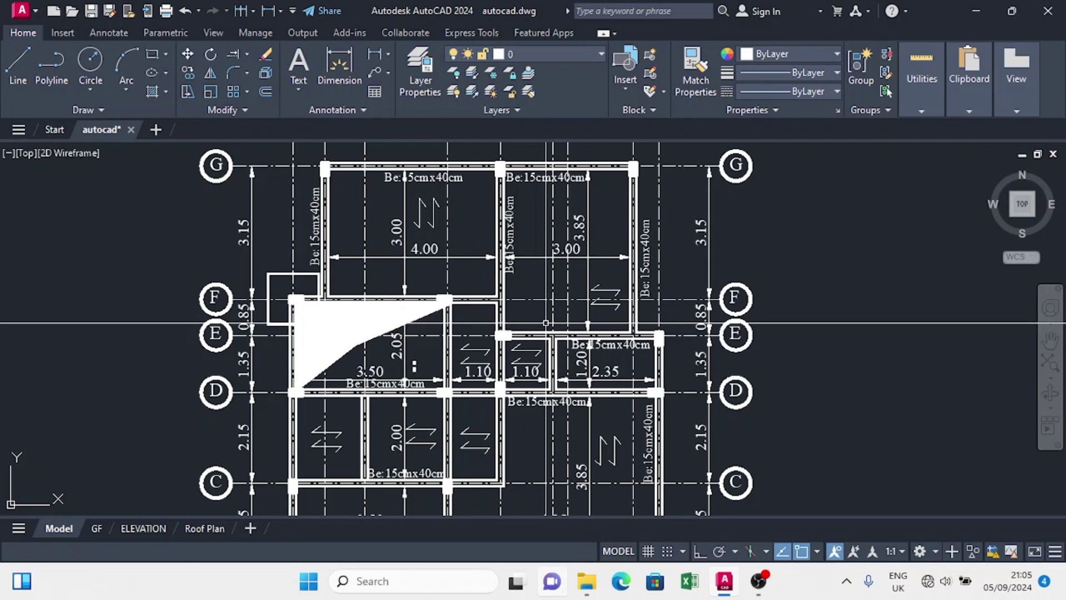
{"action": "scroll", "coordinate": [589, 340], "scroll_direction": "down", "scroll_amount": 2}
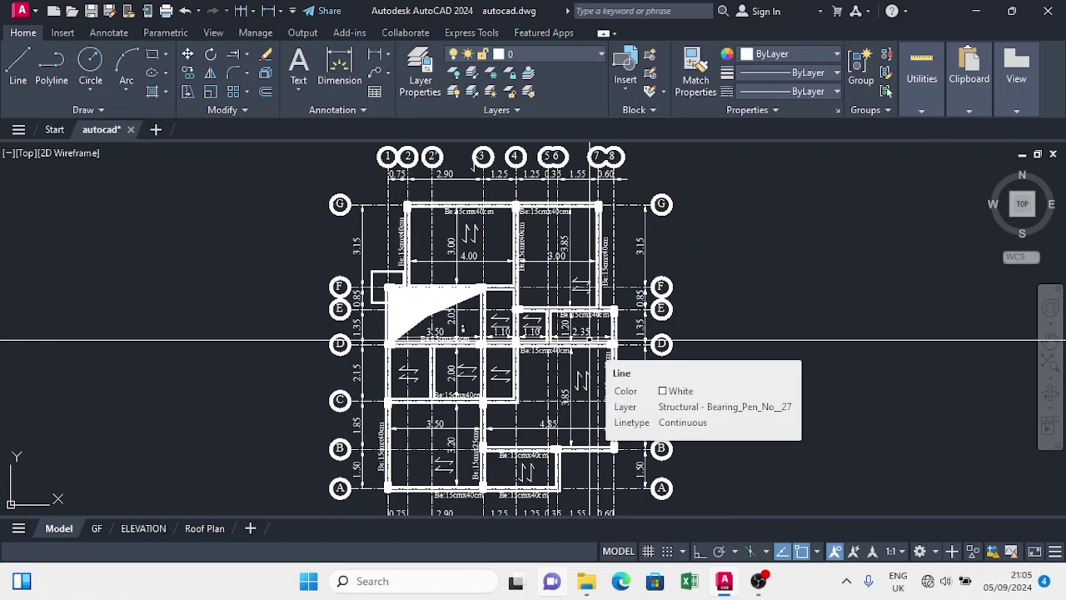